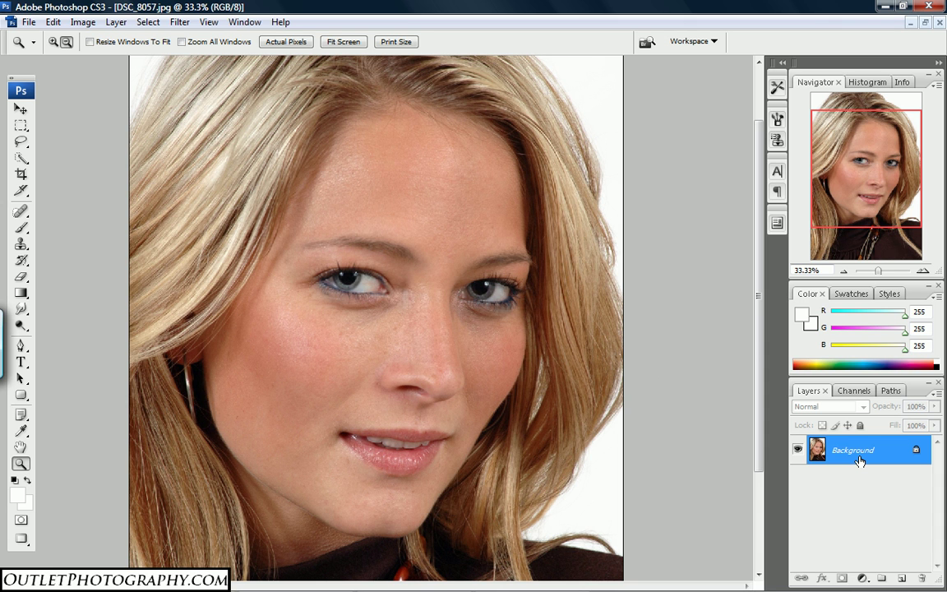
Step: Duplicate the Background as Layer 1, put it in a new Group 1, and select Layer 1
key("ctrl+j")
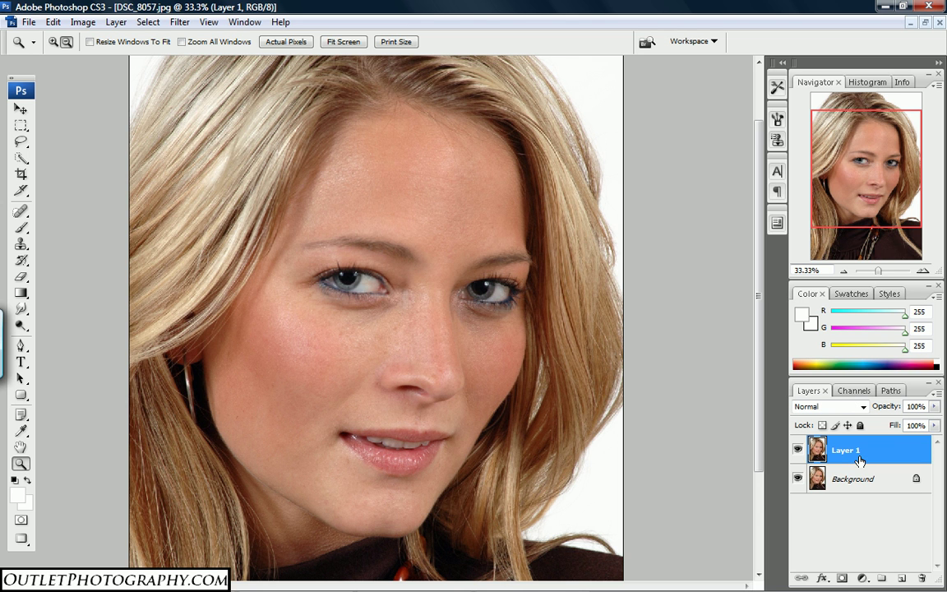
key("ctrl+g")
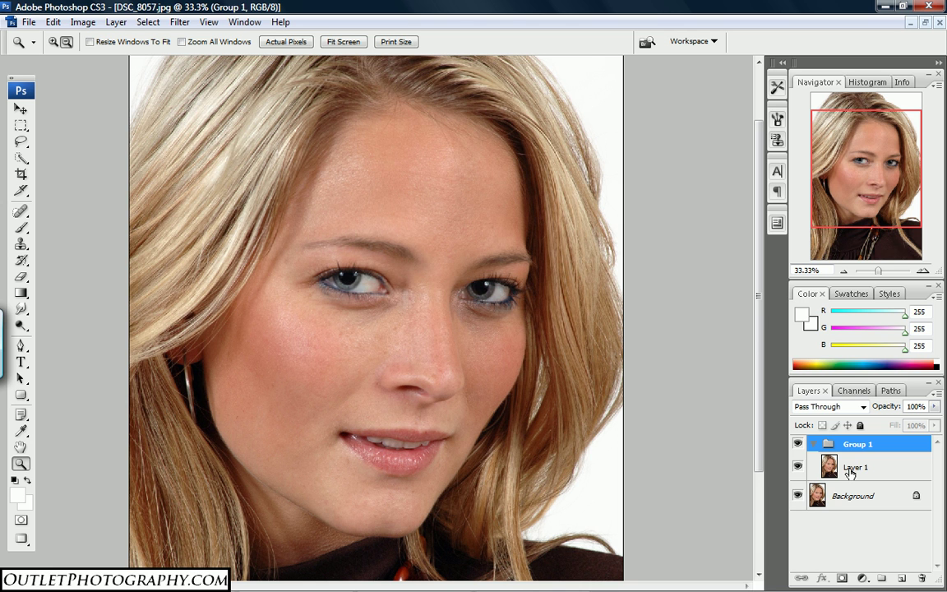
left_click(850, 473)
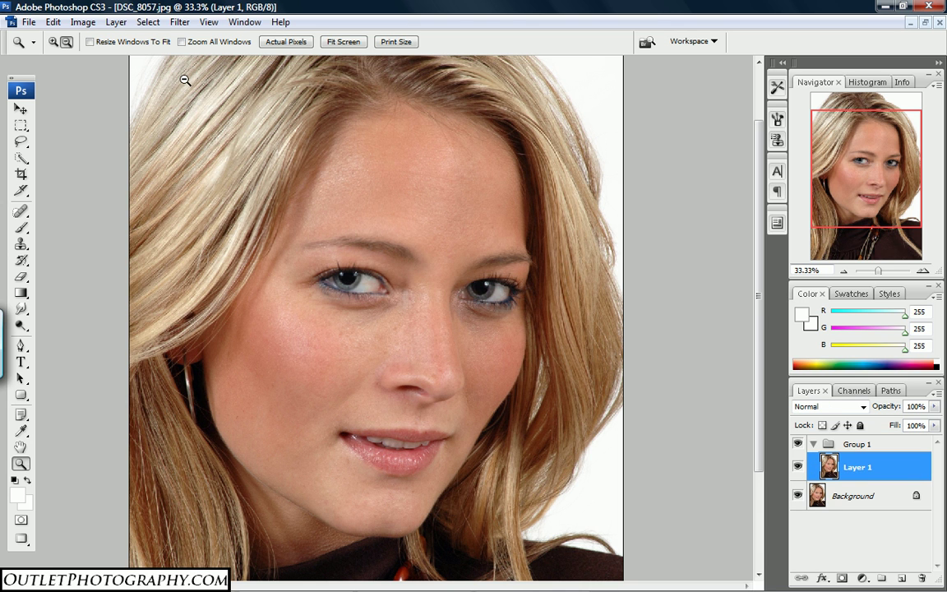
Step: Apply Surface Blur to Layer 1 with Radius 37 and Threshold 19
left_click(86, 22)
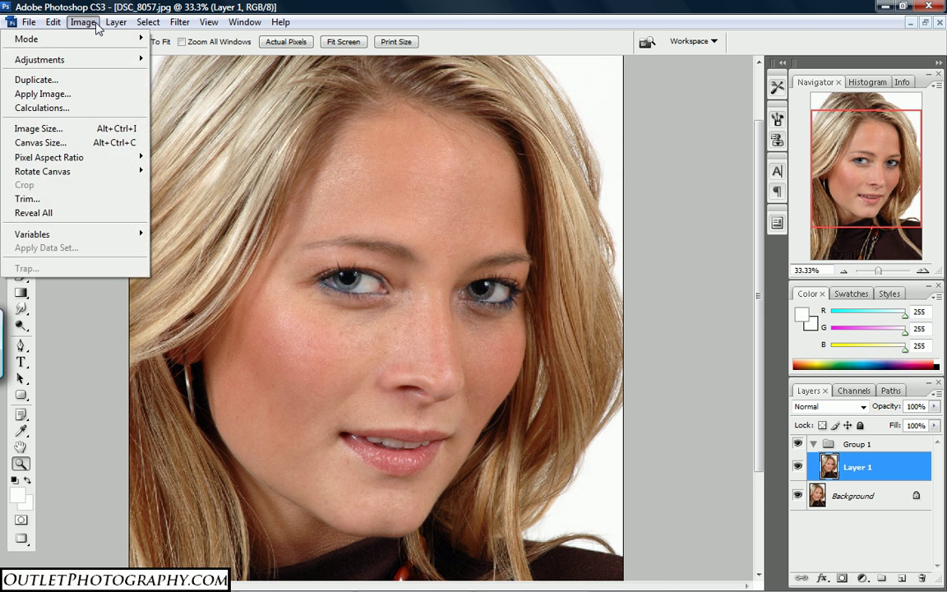
mouse_move(111, 25)
mouse_move(173, 23)
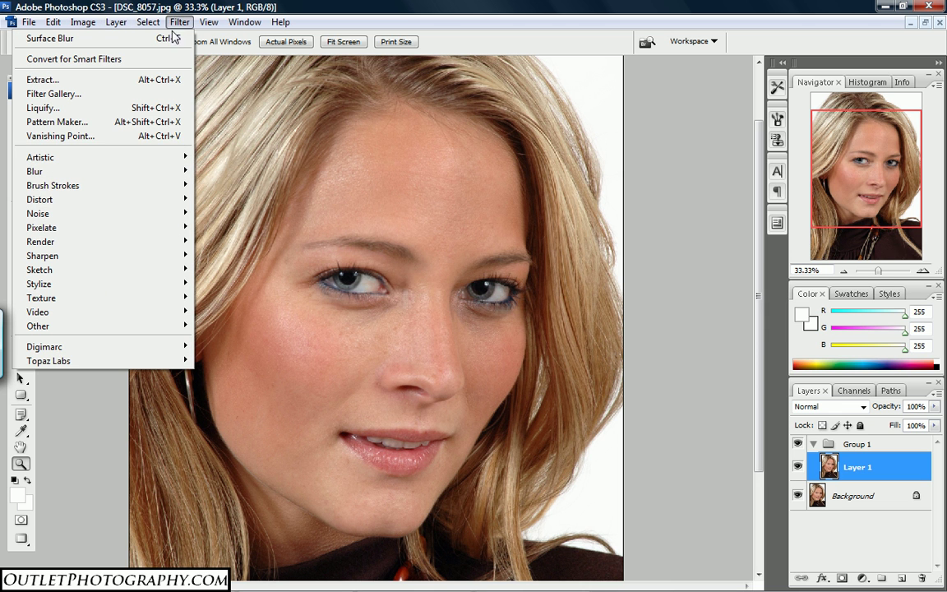
mouse_move(169, 172)
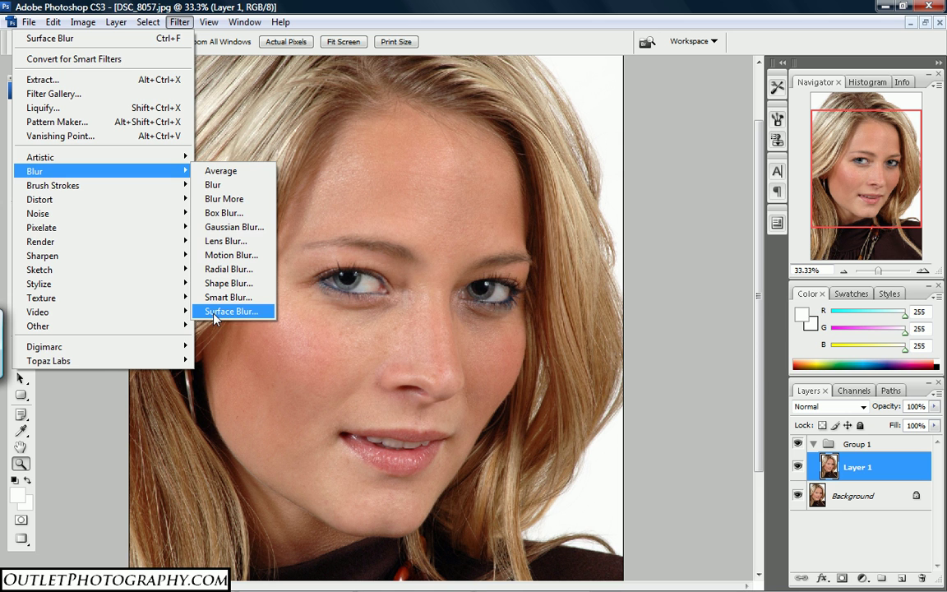
left_click(213, 312)
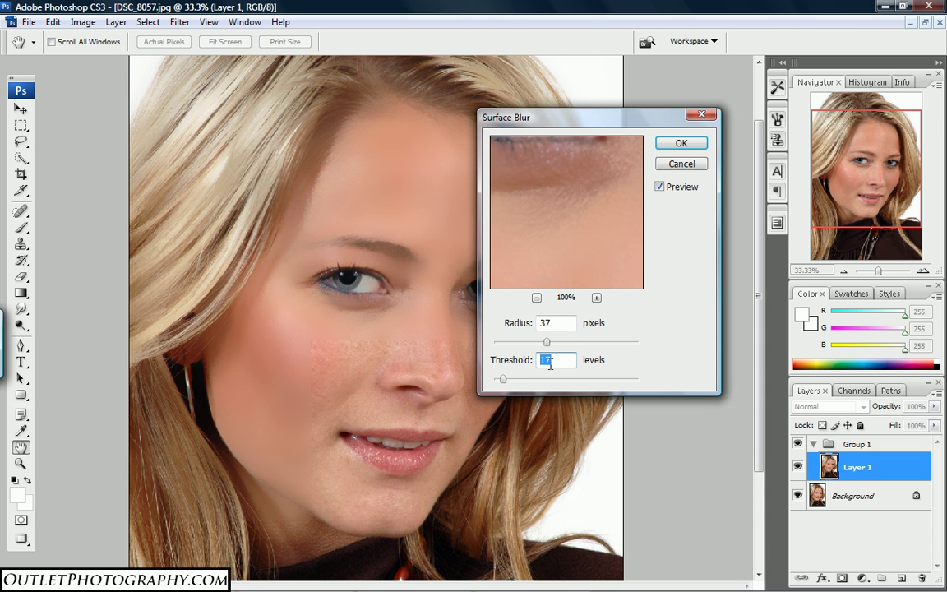
left_click(551, 364)
key("BackSpace")
type("9")
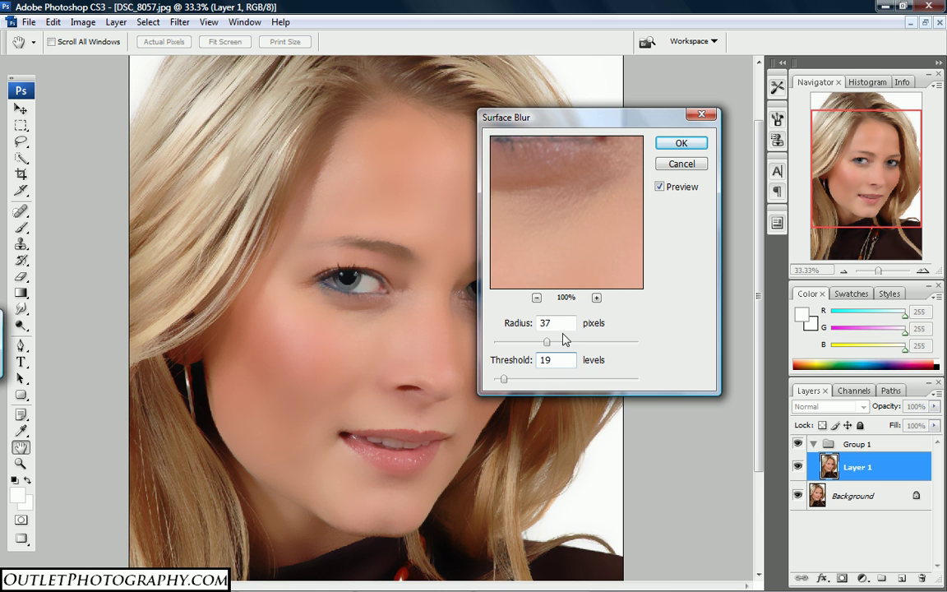
left_click(680, 148)
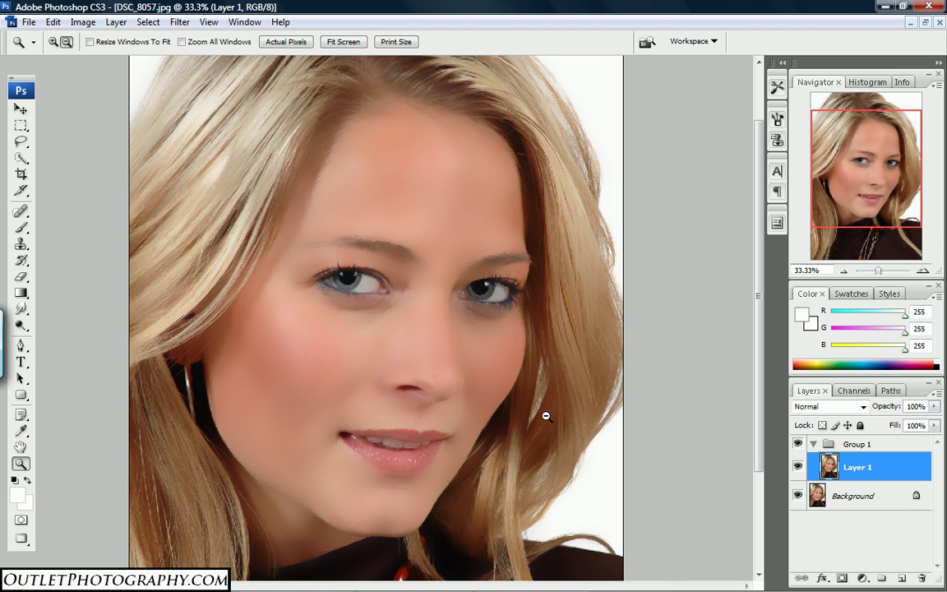
key("ctrl+shift+n")
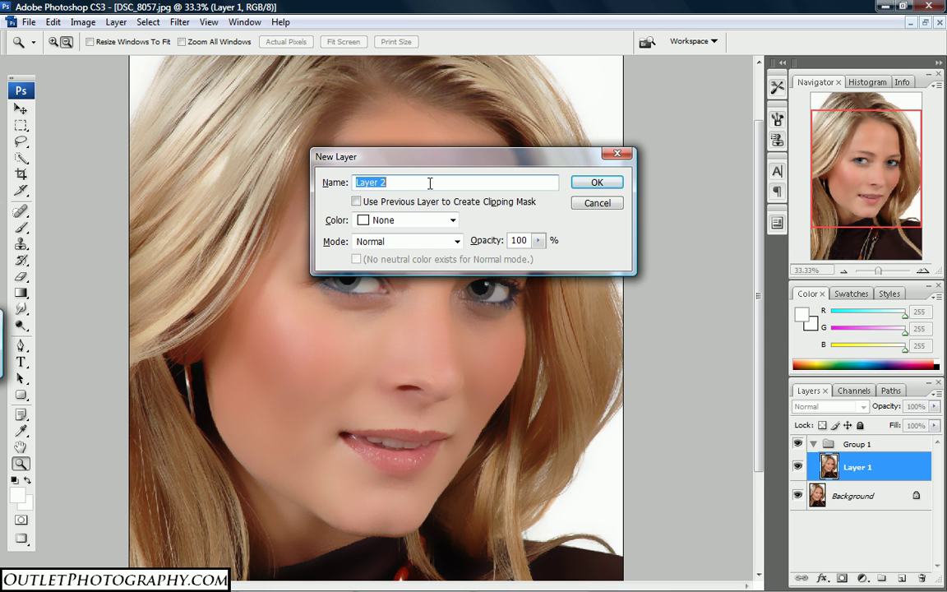
Step: Create an empty layer named 'texture' and set its blend mode to Hard Light
type("texture")
left_click(607, 183)
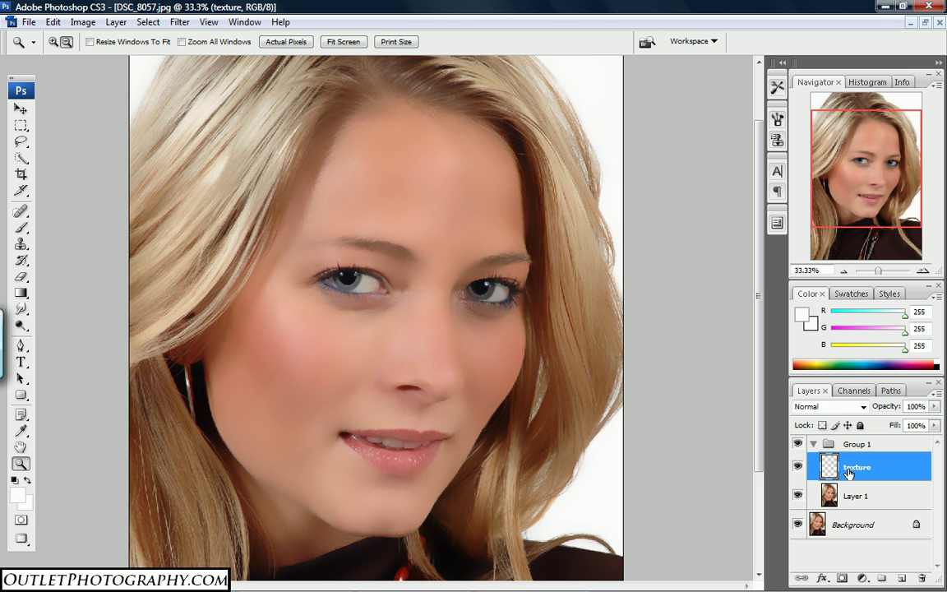
right_click(855, 467)
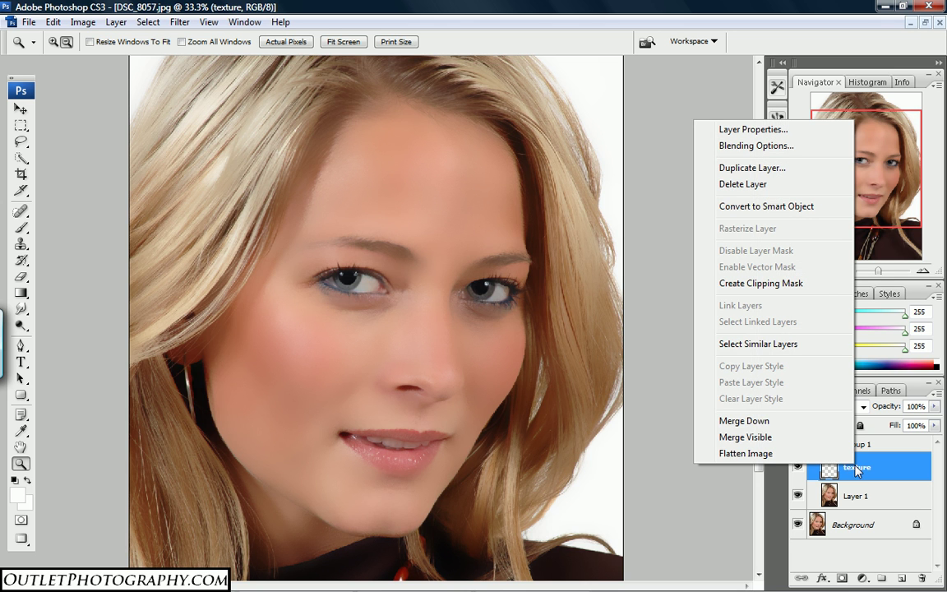
left_click(755, 147)
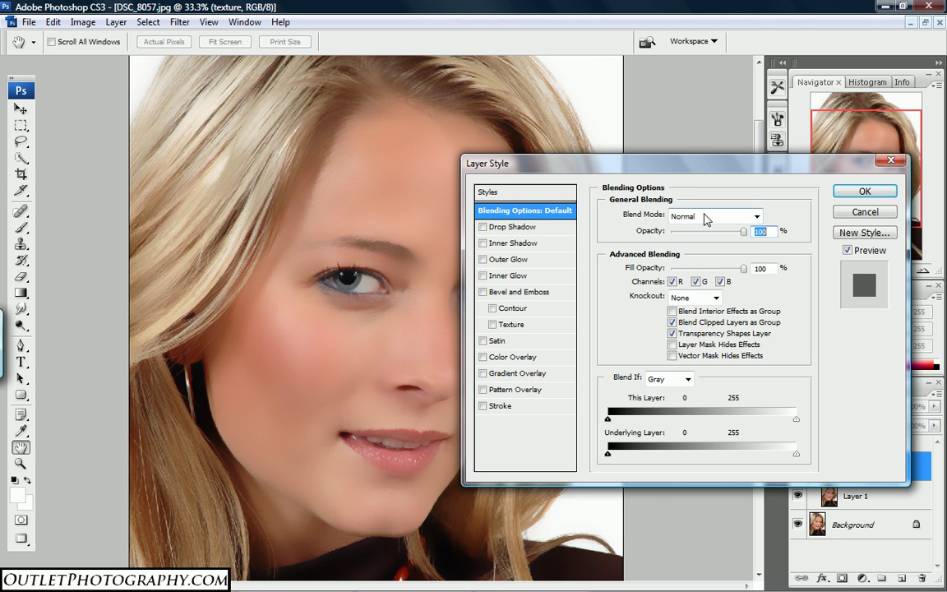
left_click(704, 219)
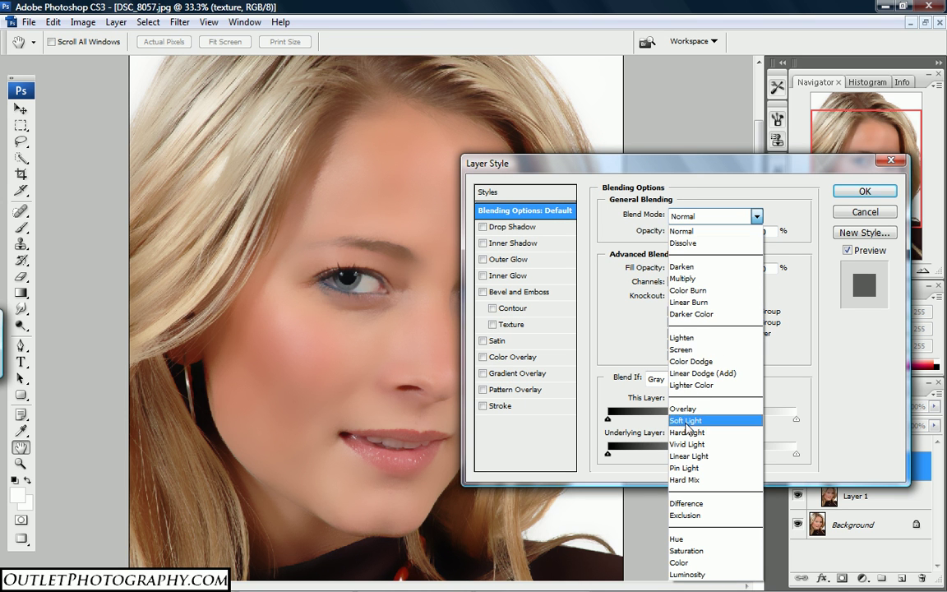
left_click(686, 433)
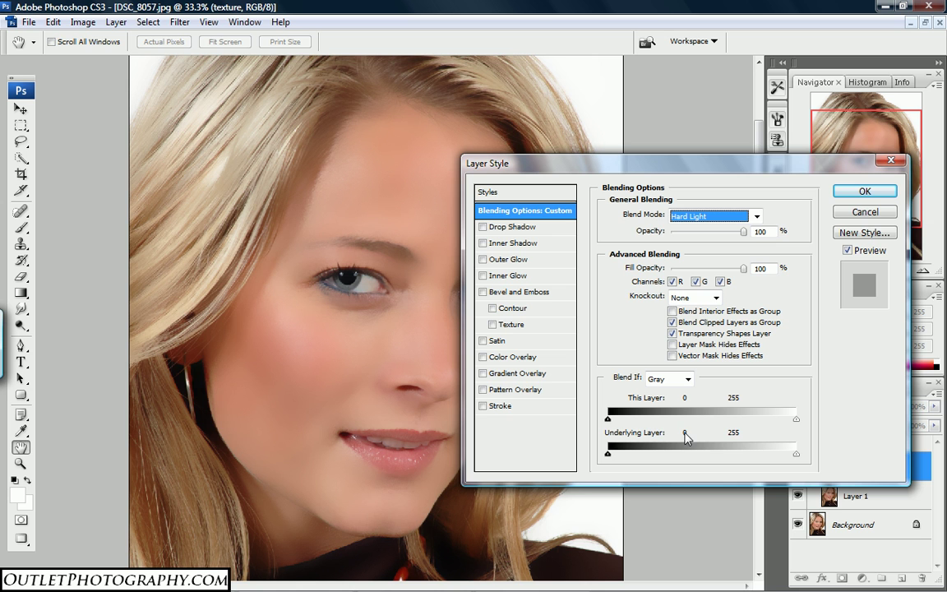
left_click(860, 193)
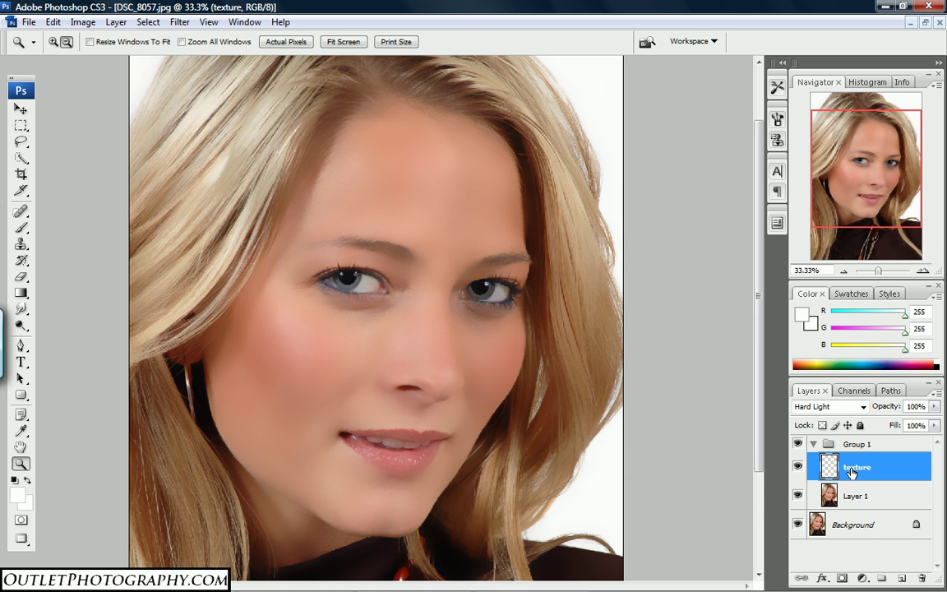
Step: Fill the texture layer with 50% Gray
key("shift+F5")
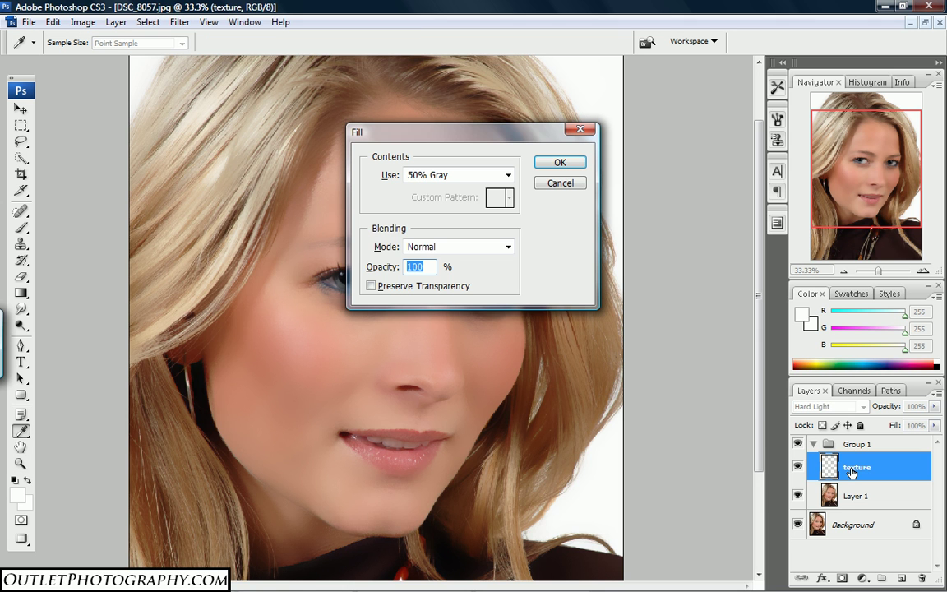
left_click(508, 175)
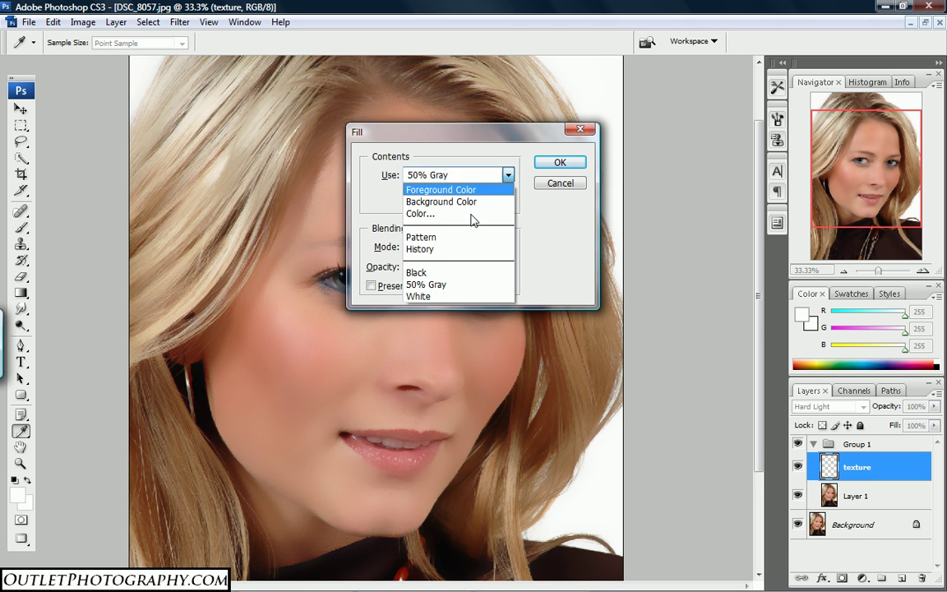
left_click(429, 285)
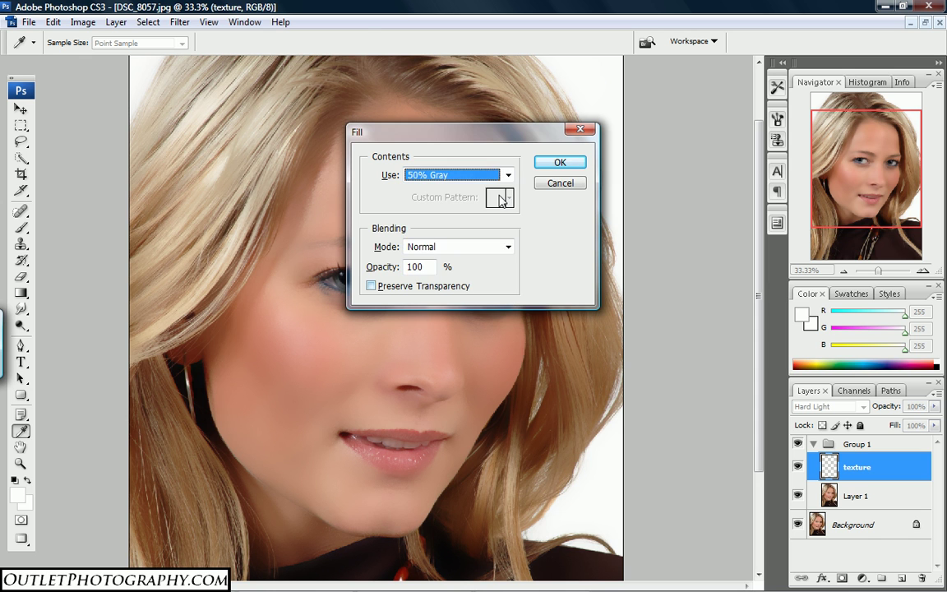
left_click(545, 160)
key("z")
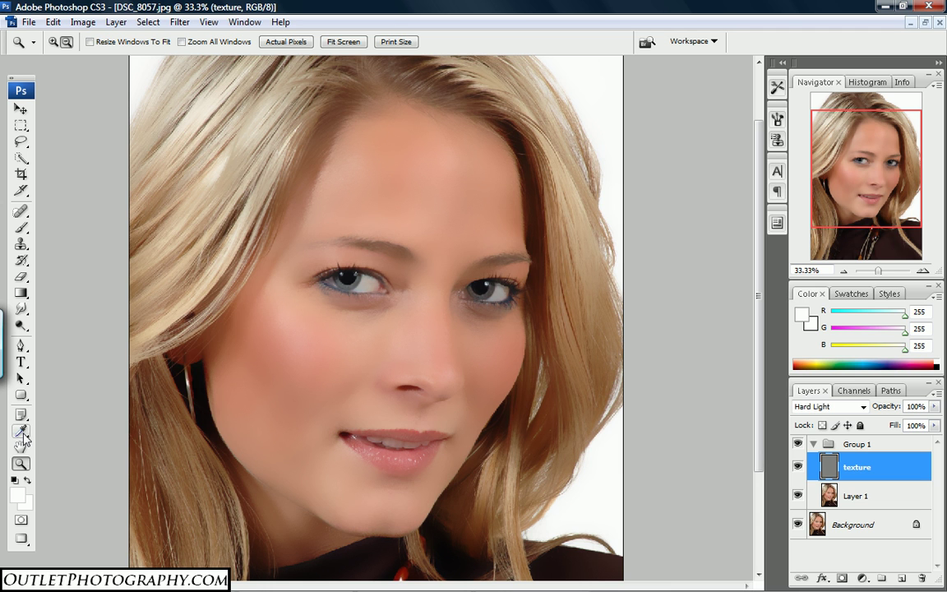
Step: Sample a skin tone from the cheek with the Eyedropper and make it the foreground colour
left_click(22, 433)
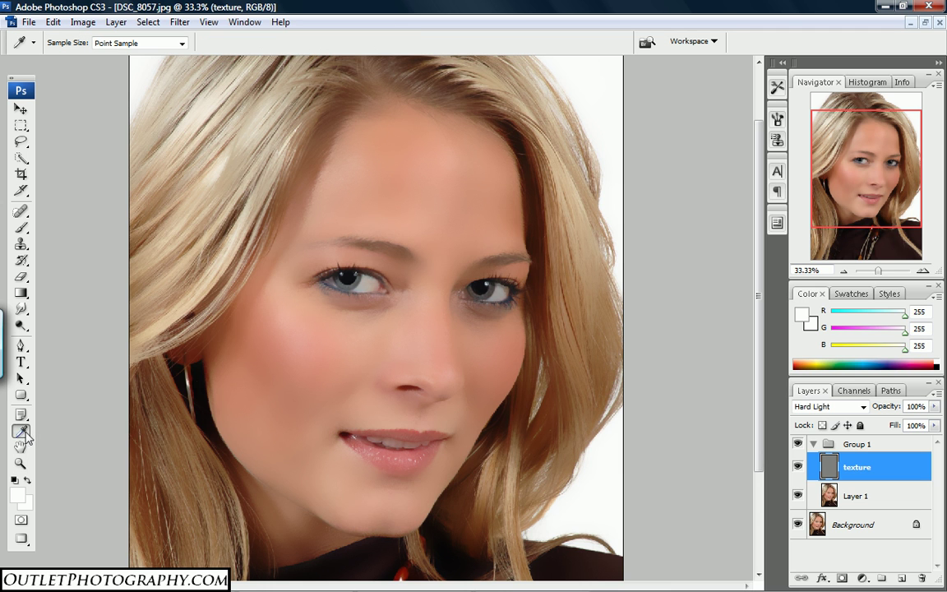
left_click(353, 347)
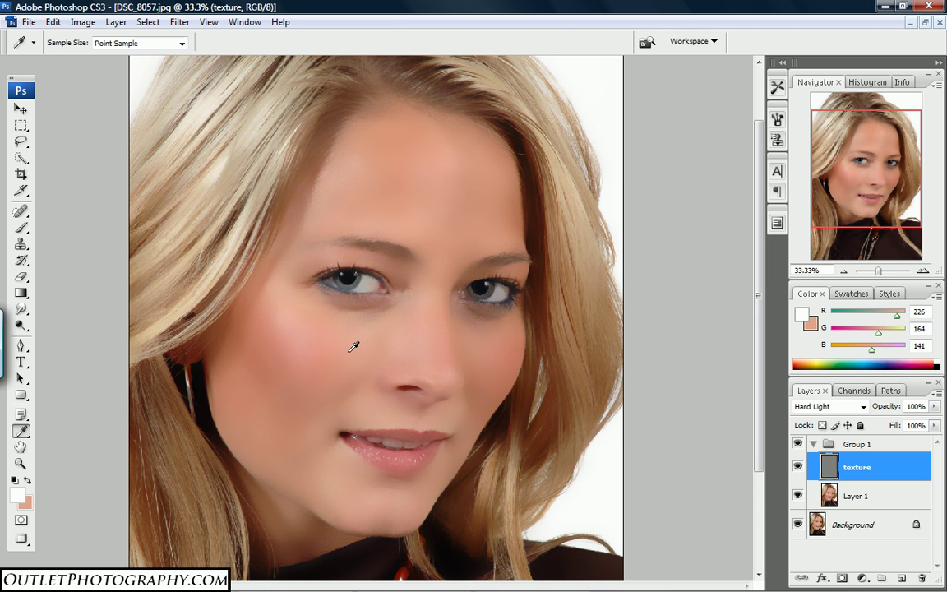
left_click(27, 481)
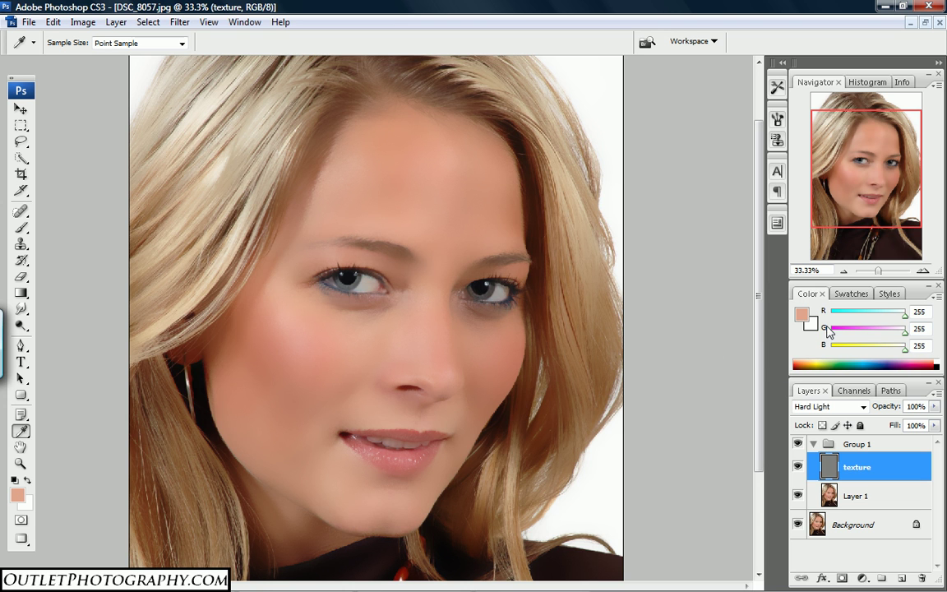
Step: Switch the Color panel sliders to HSB display
left_click(939, 298)
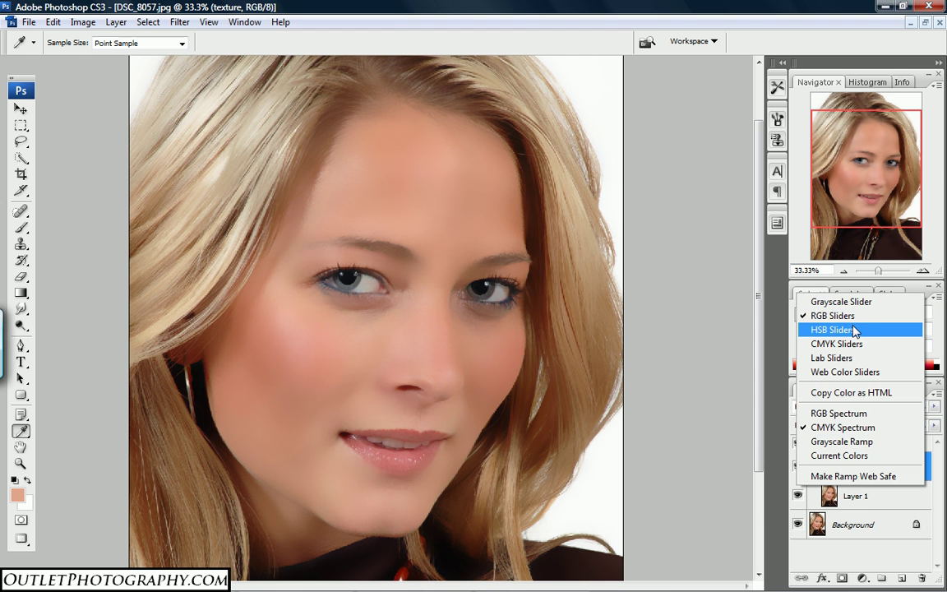
left_click(940, 300)
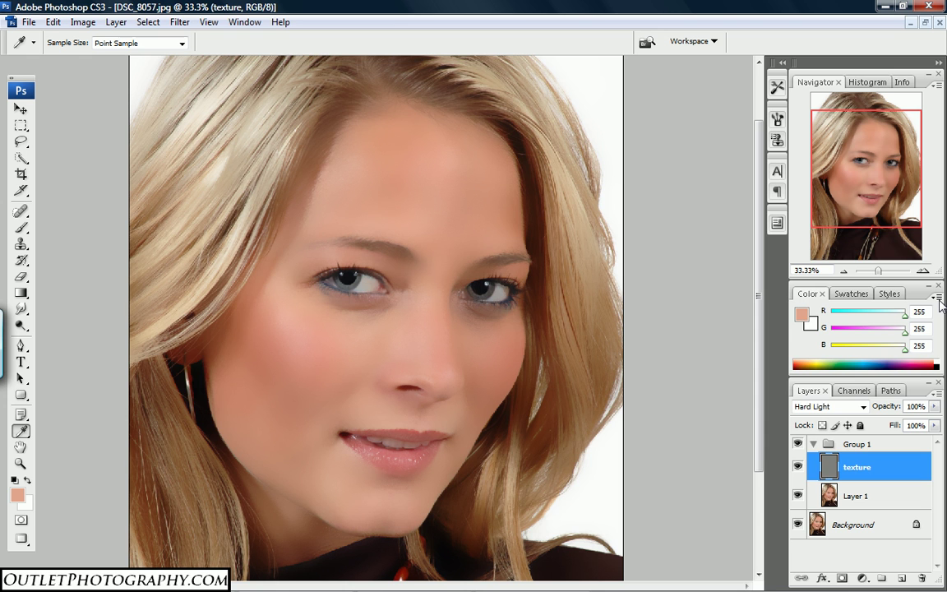
left_click(940, 299)
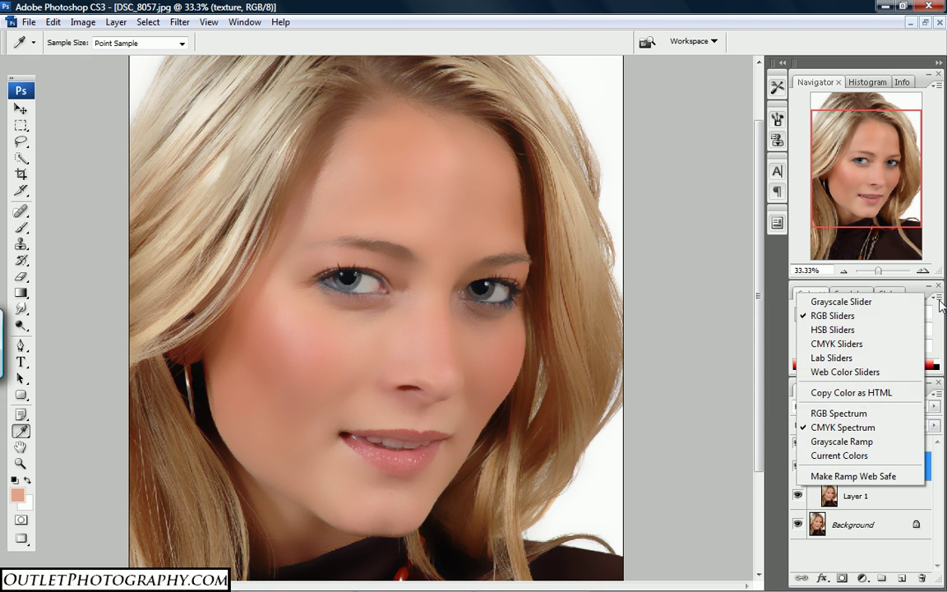
left_click(833, 330)
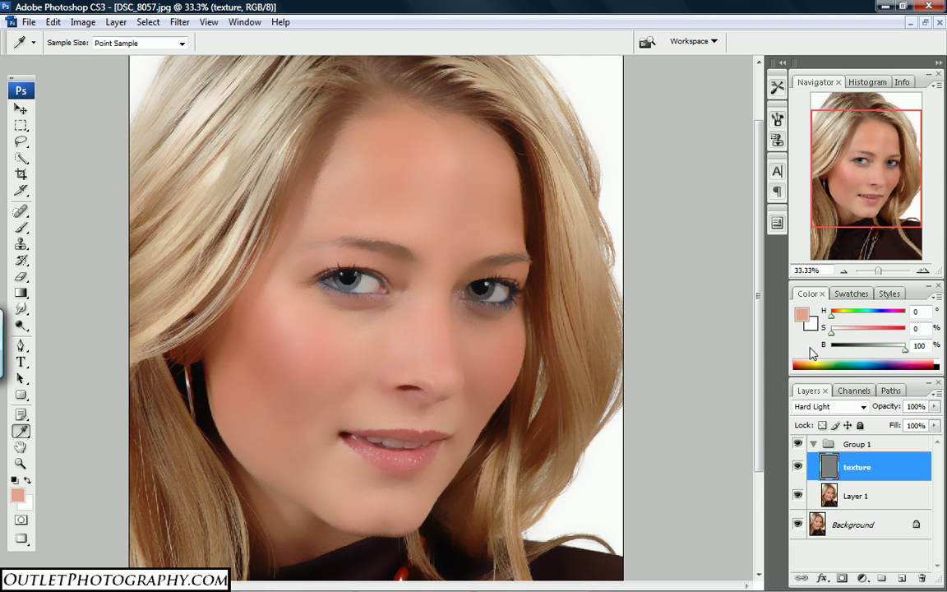
Step: Apply Hue/Saturation to the texture layer: Hue 18, Saturation 26, Lightness 34
key("ctrl+u")
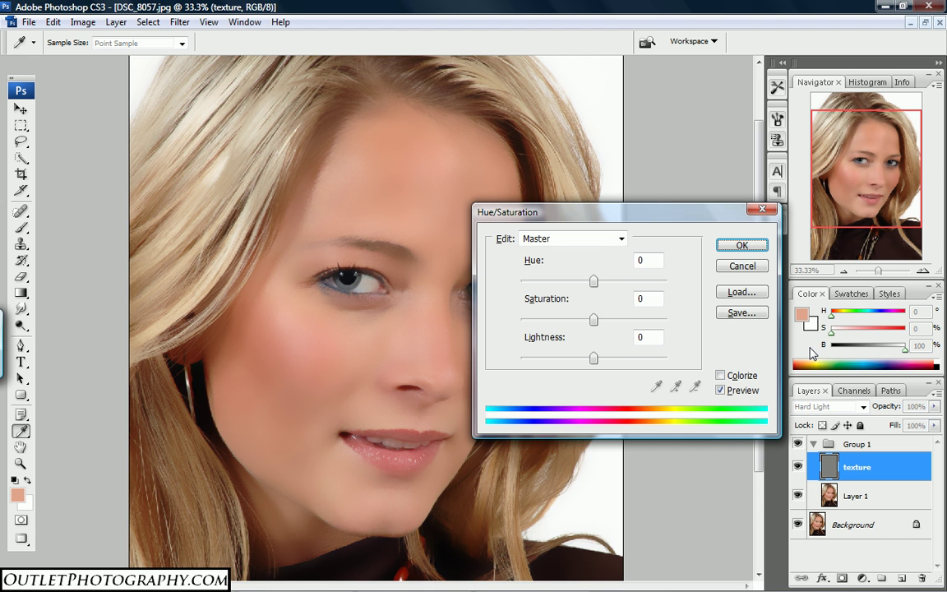
double_click(641, 260)
type("18")
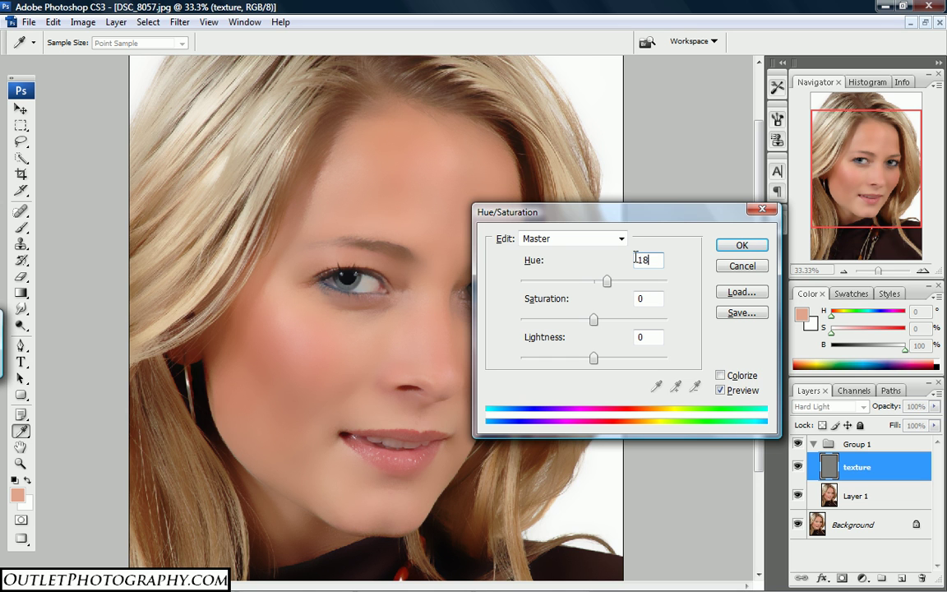
double_click(649, 298)
type("25")
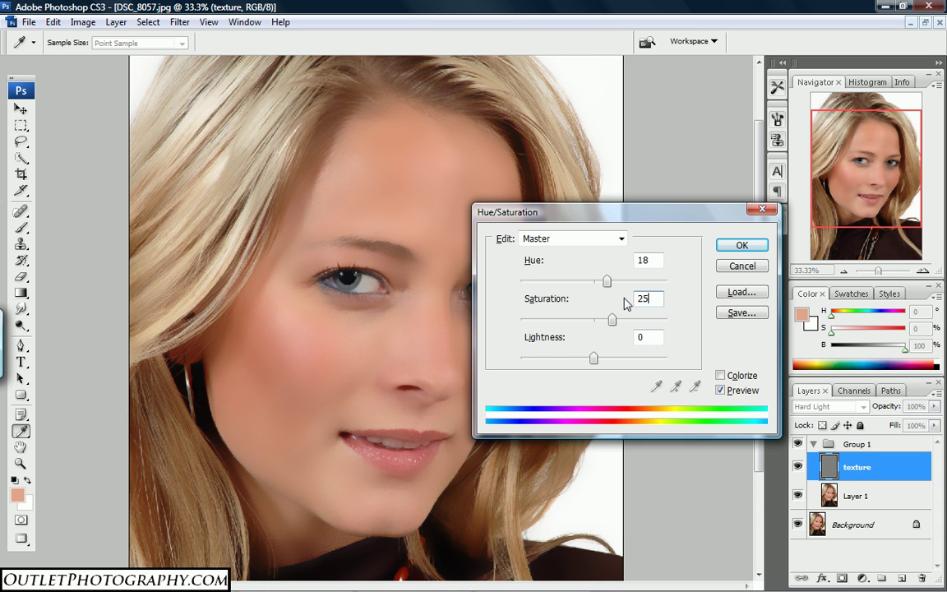
key("Up")
double_click(646, 336)
type("34")
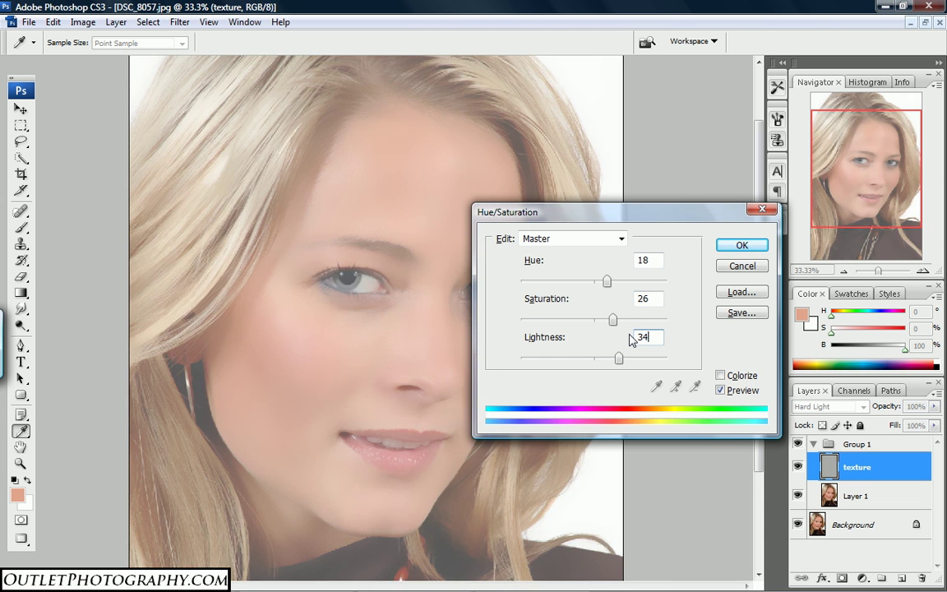
left_click(732, 249)
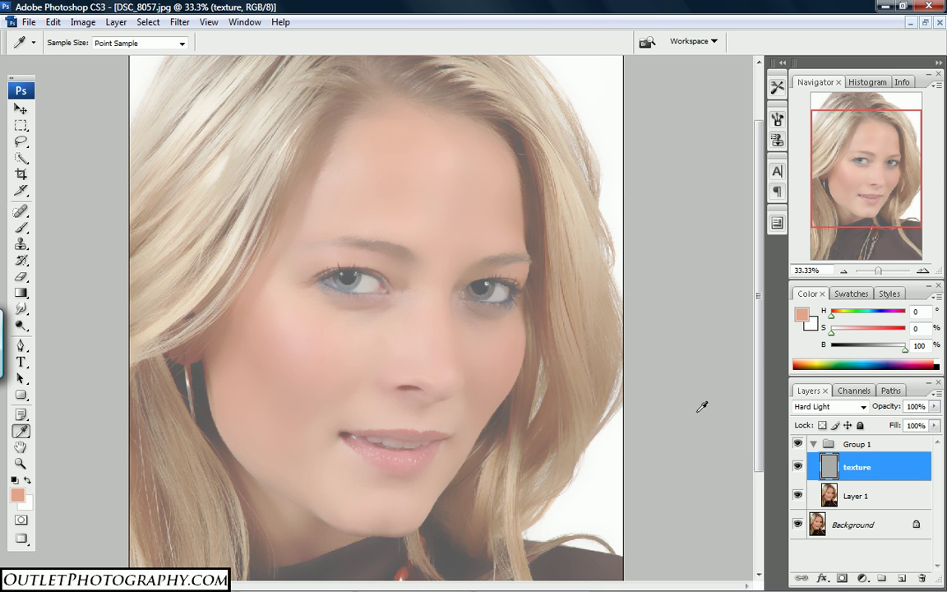
key("z")
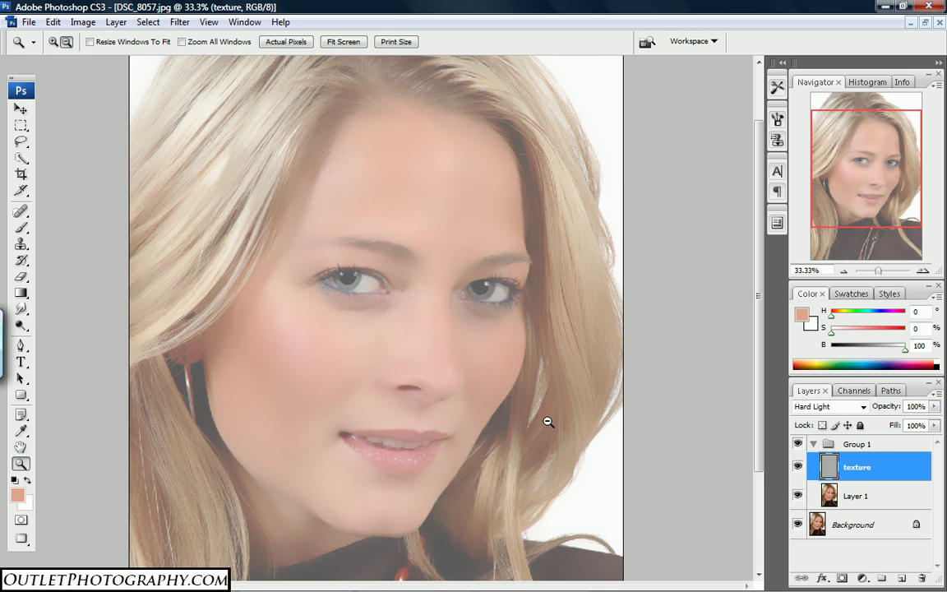
Step: Add a Hide All layer mask to Group 1
left_click(876, 449)
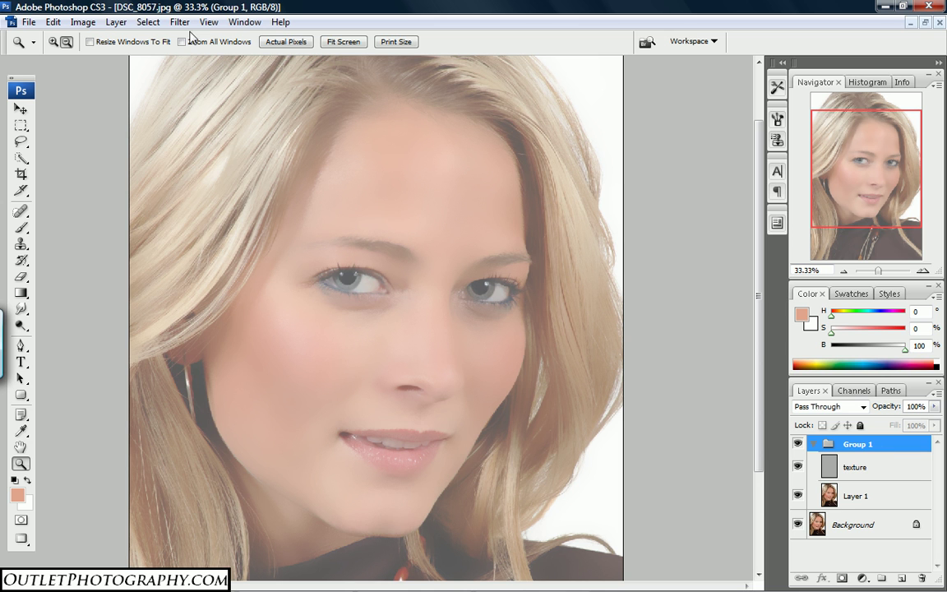
left_click(116, 23)
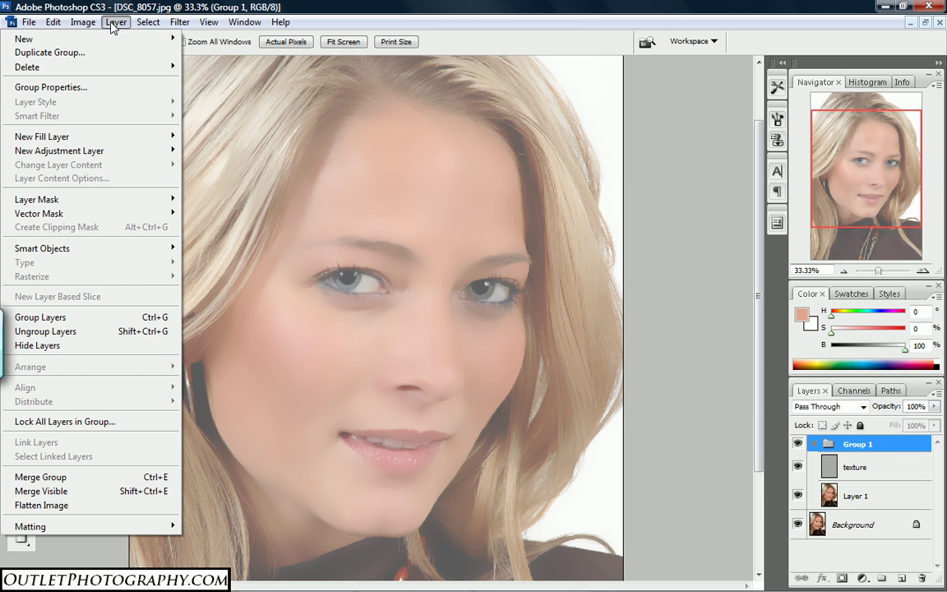
mouse_move(104, 209)
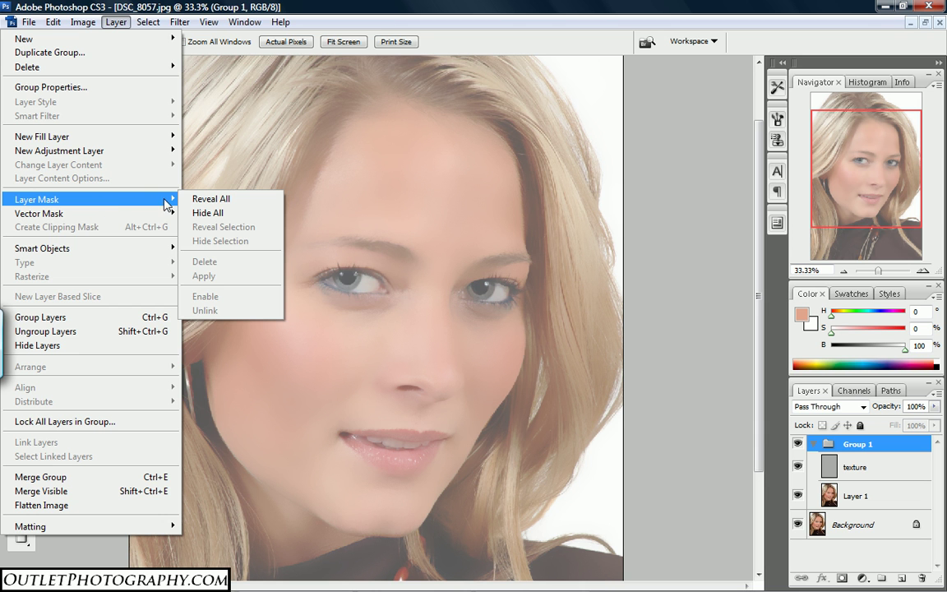
left_click(212, 214)
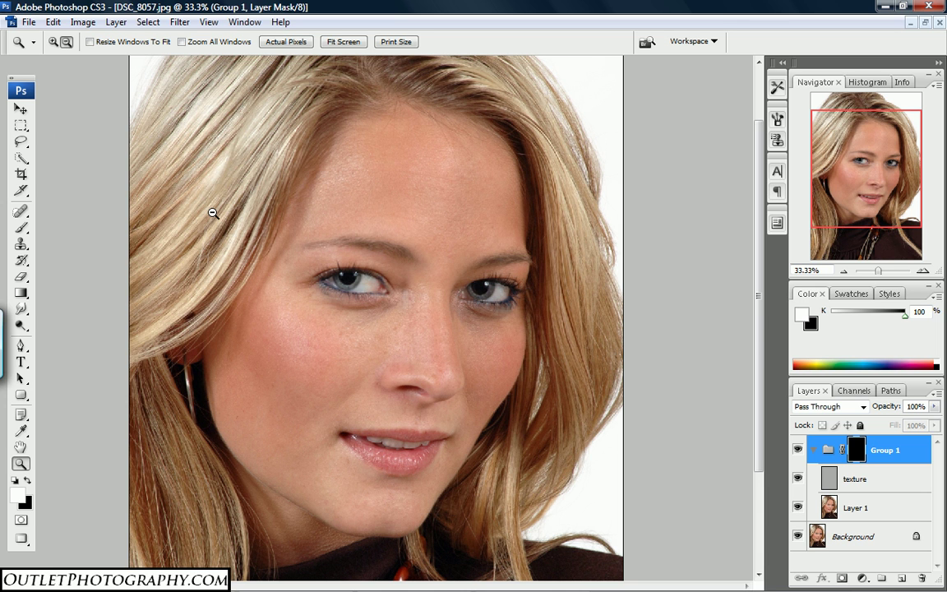
Step: Paint white with a soft brush over the face, nose and forehead
left_click(21, 229)
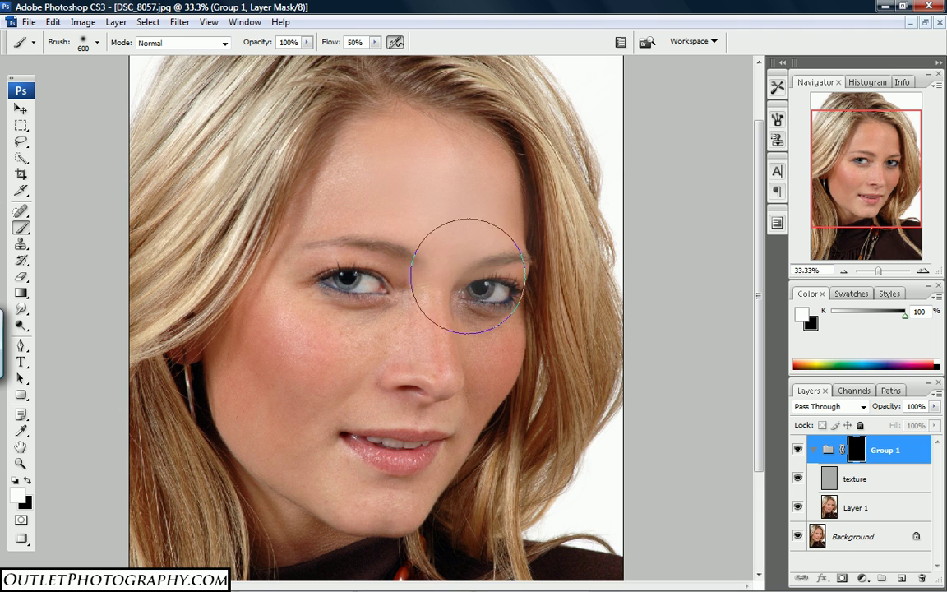
left_click_drag(453, 325, 399, 292)
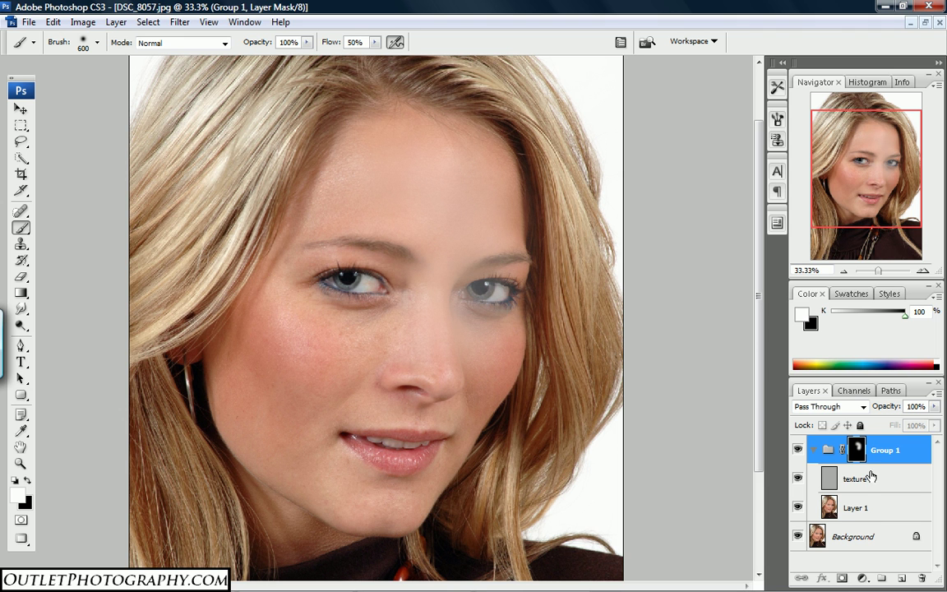
mouse_move(509, 279)
left_mouse_down()
mouse_move(457, 282)
mouse_move(453, 326)
mouse_move(403, 338)
mouse_move(422, 232)
mouse_move(403, 206)
mouse_move(346, 294)
mouse_move(364, 177)
mouse_move(327, 262)
mouse_move(260, 360)
mouse_move(259, 404)
mouse_move(348, 252)
mouse_move(306, 396)
mouse_move(310, 438)
mouse_move(335, 465)
mouse_move(356, 469)
mouse_move(377, 452)
mouse_move(429, 346)
mouse_move(450, 328)
mouse_move(463, 343)
mouse_move(449, 380)
mouse_move(400, 462)
mouse_move(462, 363)
mouse_move(468, 212)
mouse_move(459, 181)
mouse_move(434, 168)
mouse_move(448, 219)
mouse_move(436, 361)
mouse_move(415, 440)
mouse_move(395, 486)
mouse_move(315, 475)
mouse_move(300, 497)
mouse_move(394, 441)
mouse_move(423, 394)
mouse_move(425, 339)
mouse_move(339, 331)
mouse_move(459, 272)
mouse_move(457, 299)
mouse_move(473, 175)
mouse_move(416, 162)
mouse_move(660, 402)
left_mouse_up()
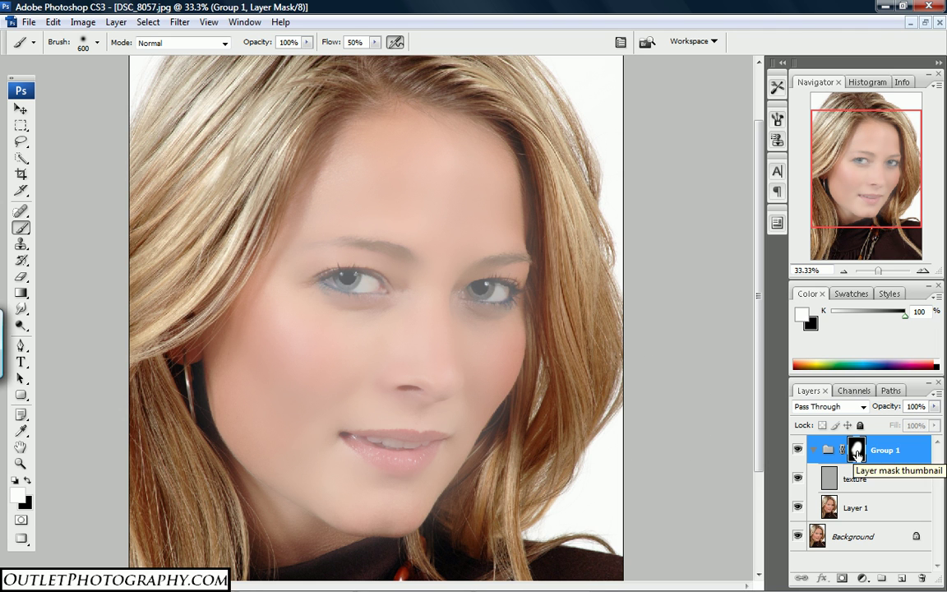
Step: View Group 1's mask alone, paint white into its lower-left notch, and return to the photo
left_click(857, 450, "alt")
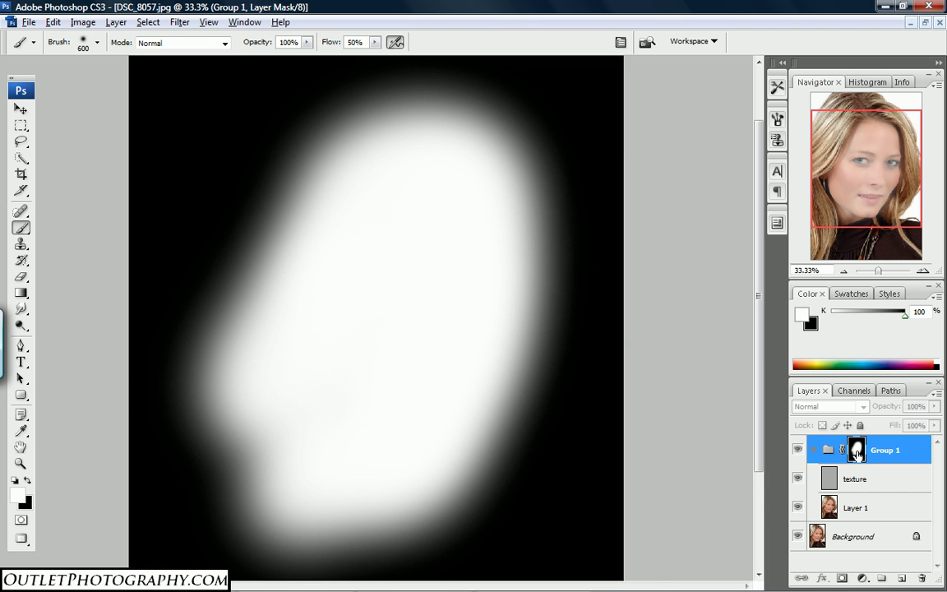
left_click_drag(303, 437, 397, 344)
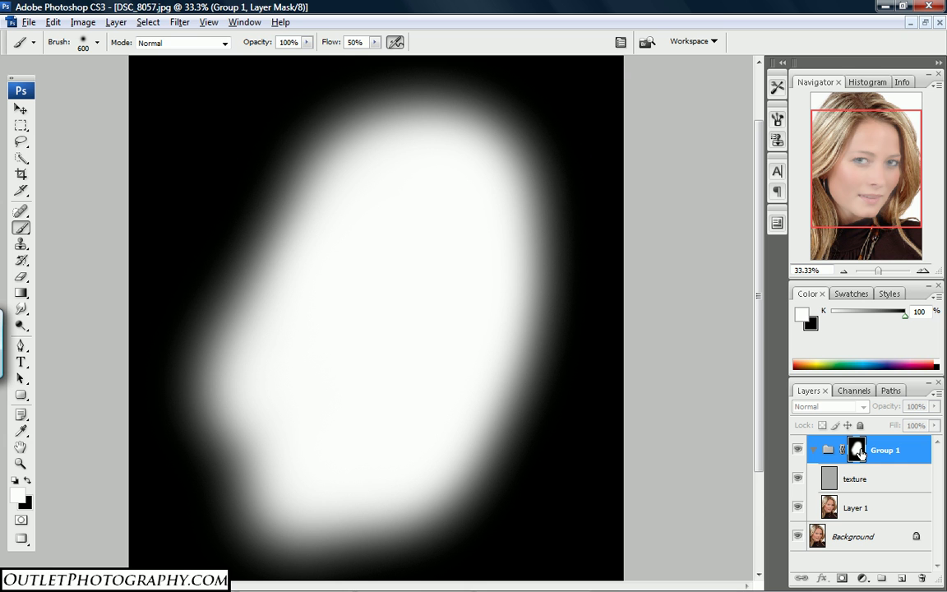
left_click(857, 451, "alt")
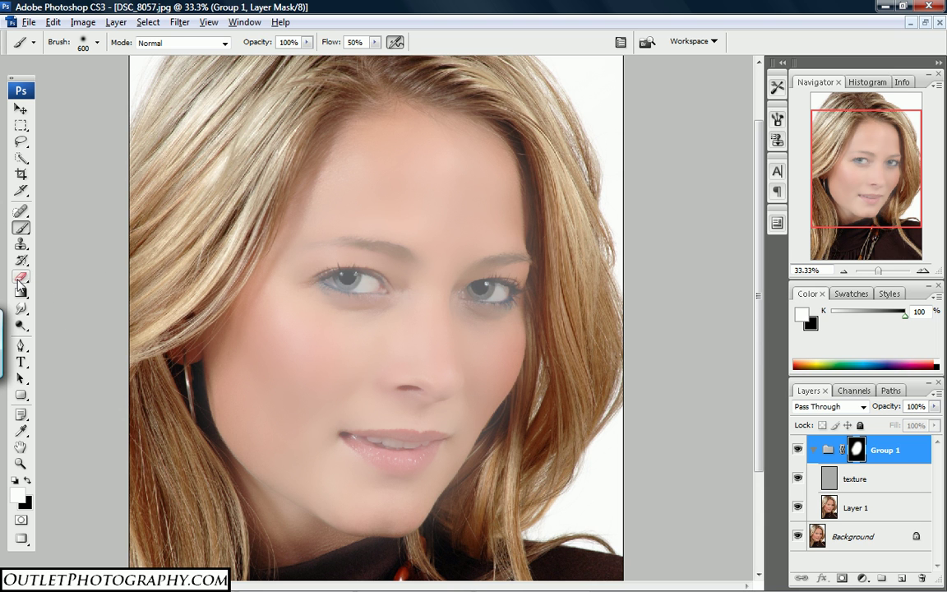
Step: With a size-100 eraser, erase the mask over both eyes and the lips
left_click(20, 279)
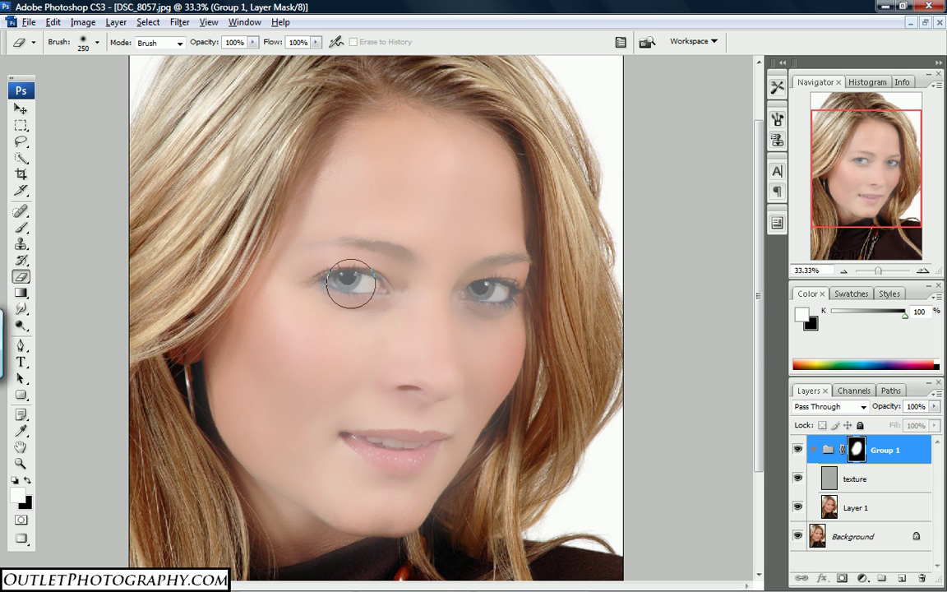
key("bracketleft")
key("bracketleft")
key("bracketleft")
key("bracketleft")
key("bracketleft")
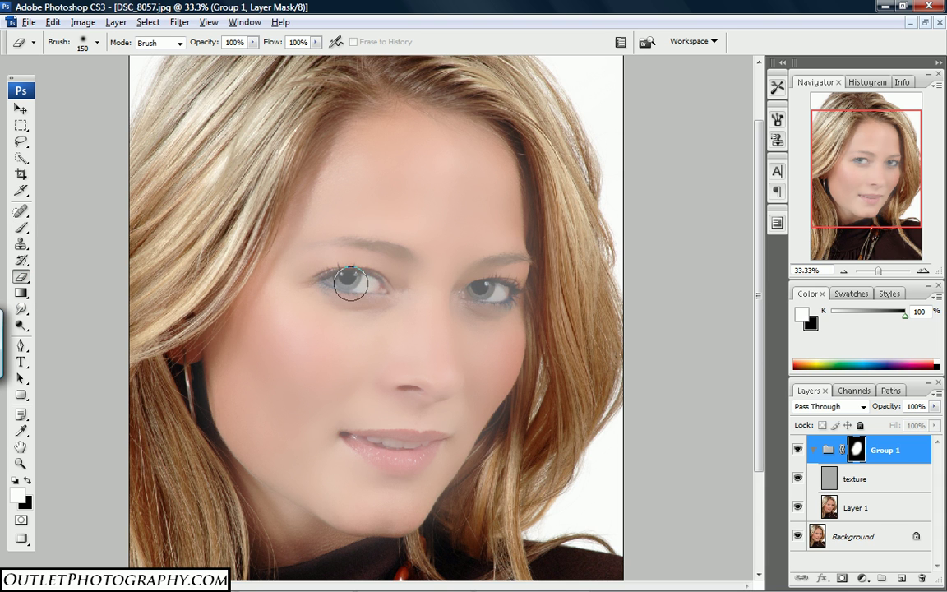
left_click(350, 281)
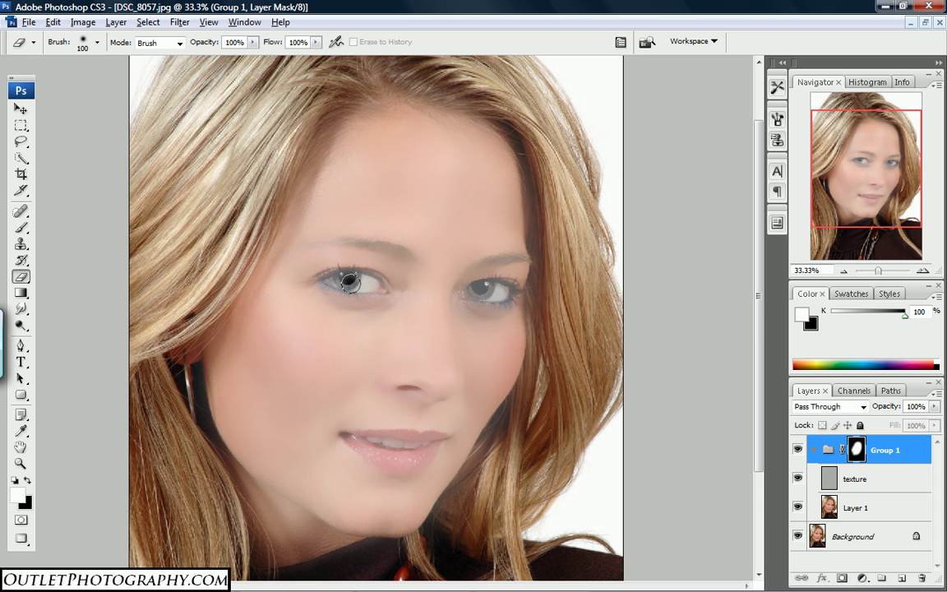
left_click_drag(350, 278, 352, 283)
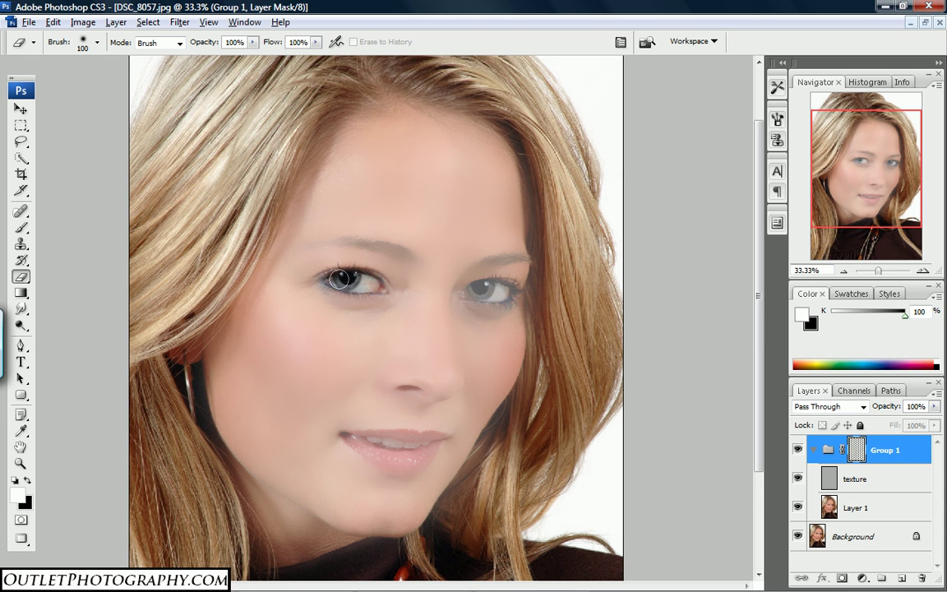
left_click(476, 291)
left_click_drag(476, 291, 495, 298)
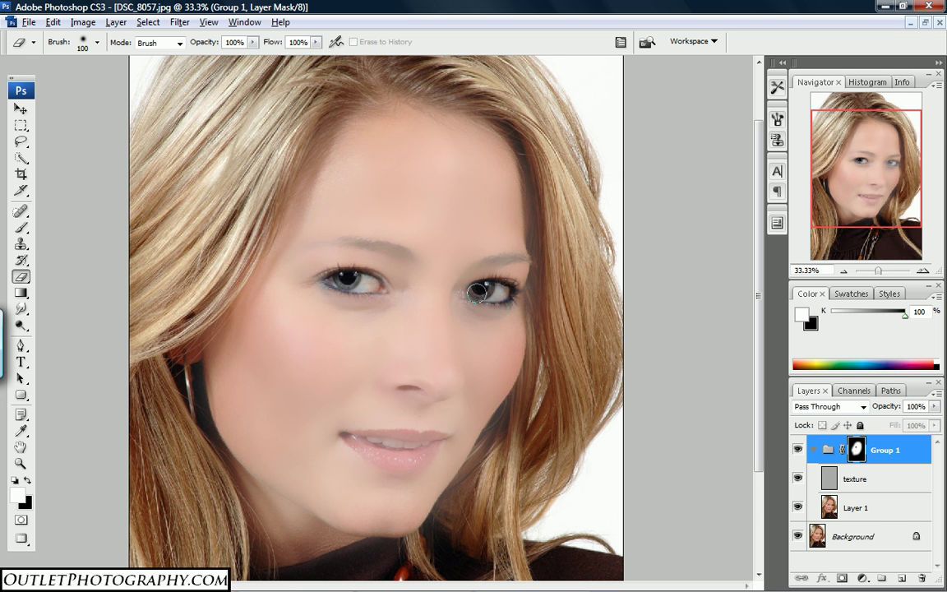
mouse_move(404, 451)
left_mouse_down()
mouse_move(352, 438)
mouse_move(407, 457)
mouse_move(382, 442)
mouse_move(411, 438)
mouse_move(361, 453)
mouse_move(390, 457)
mouse_move(361, 451)
mouse_move(430, 444)
mouse_move(417, 445)
left_mouse_up()
Step: At brush size 80, erase the mask over both eyebrows and the left eye
key("bracketleft")
key("bracketleft")
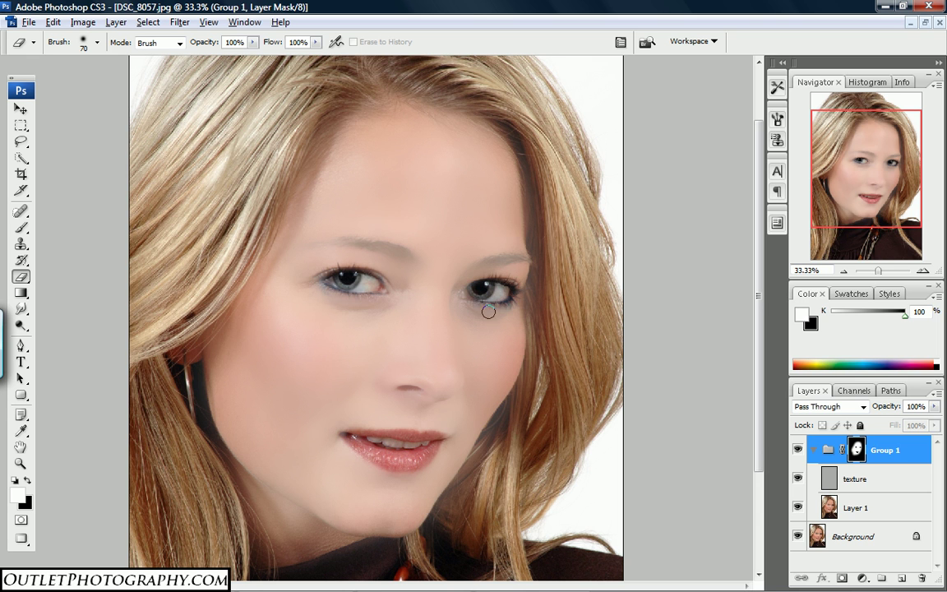
left_click_drag(485, 265, 523, 261)
left_click_drag(406, 254, 321, 240)
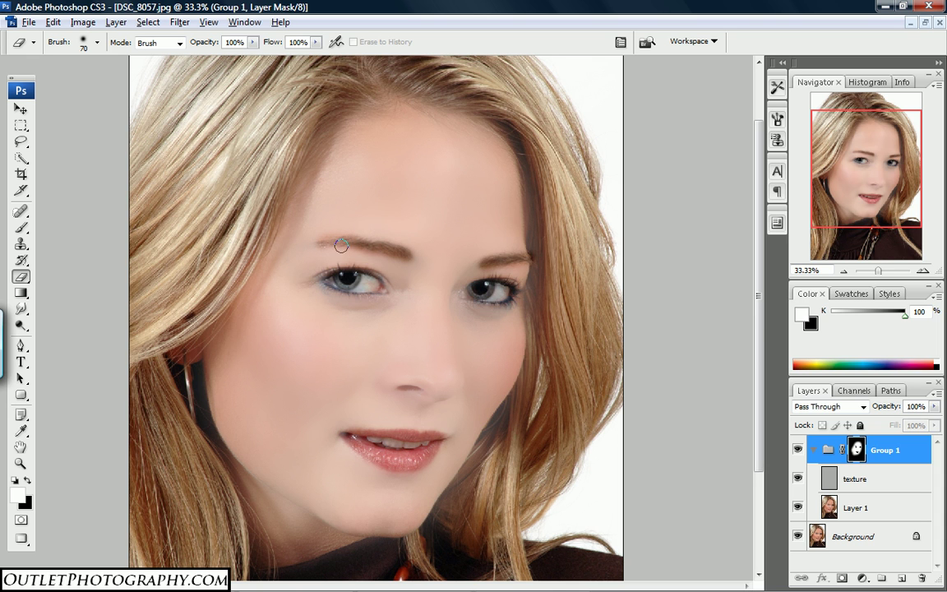
left_click_drag(370, 284, 326, 279)
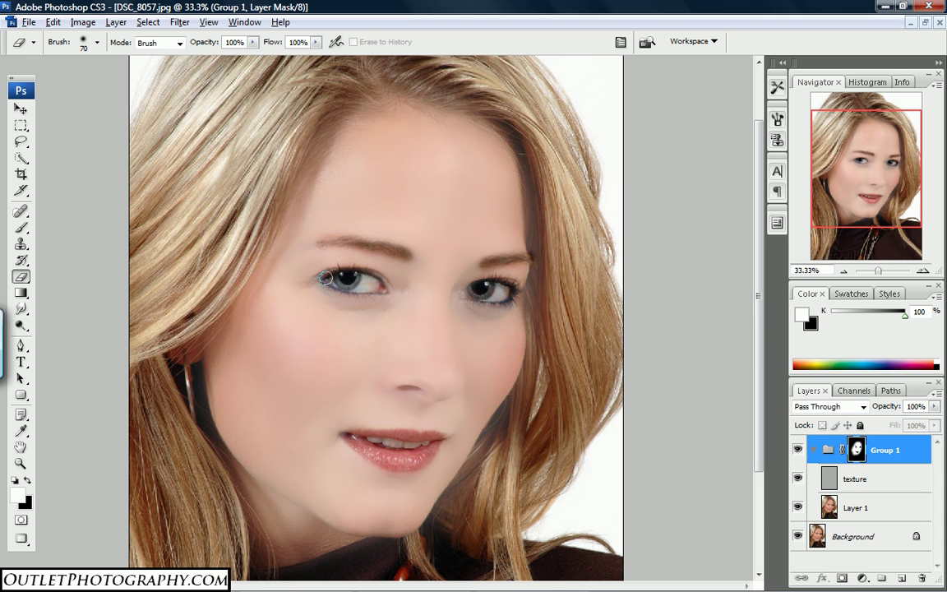
Step: Exit Group 1's mask view and select the texture layer
left_click(858, 451, "alt")
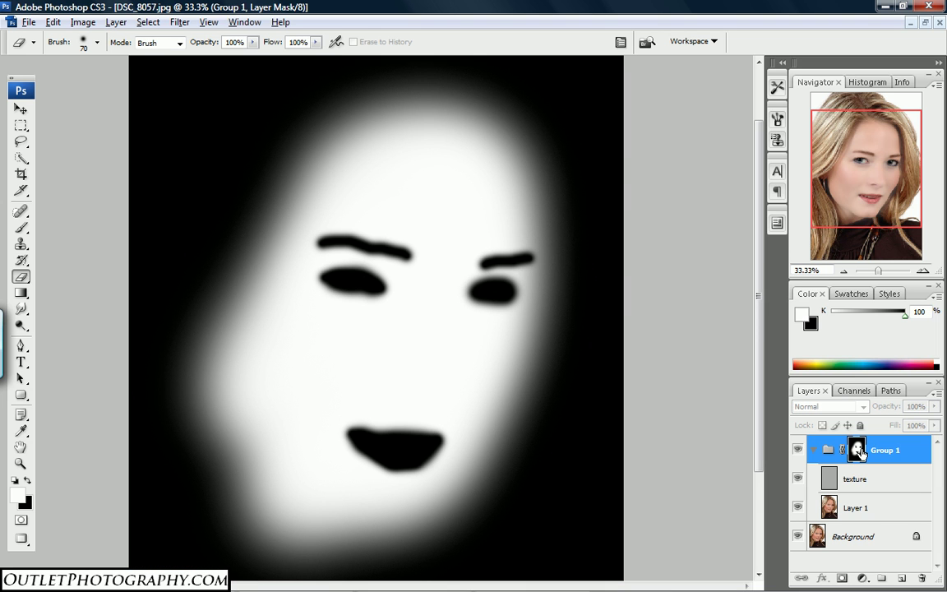
left_click(859, 451, "alt")
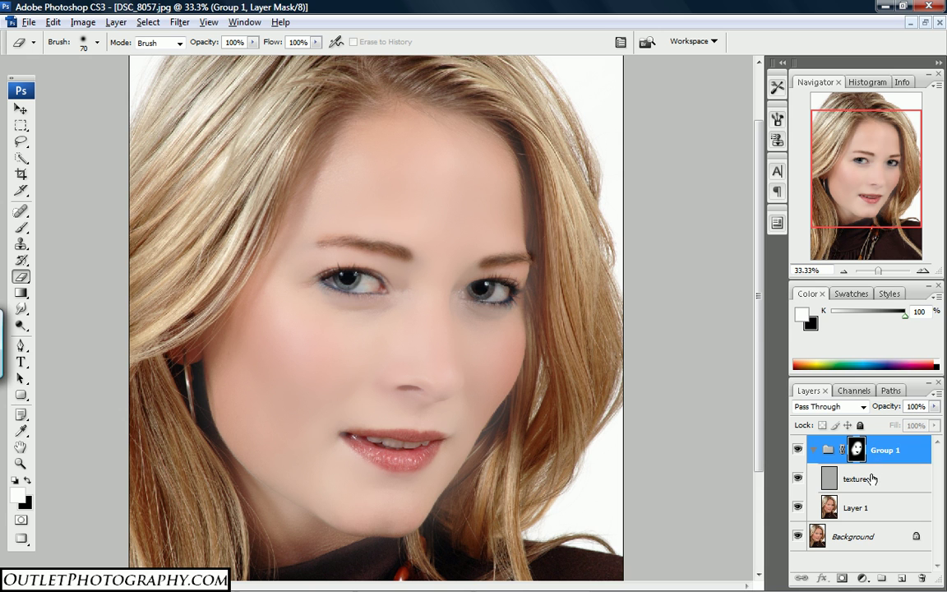
left_click(872, 480)
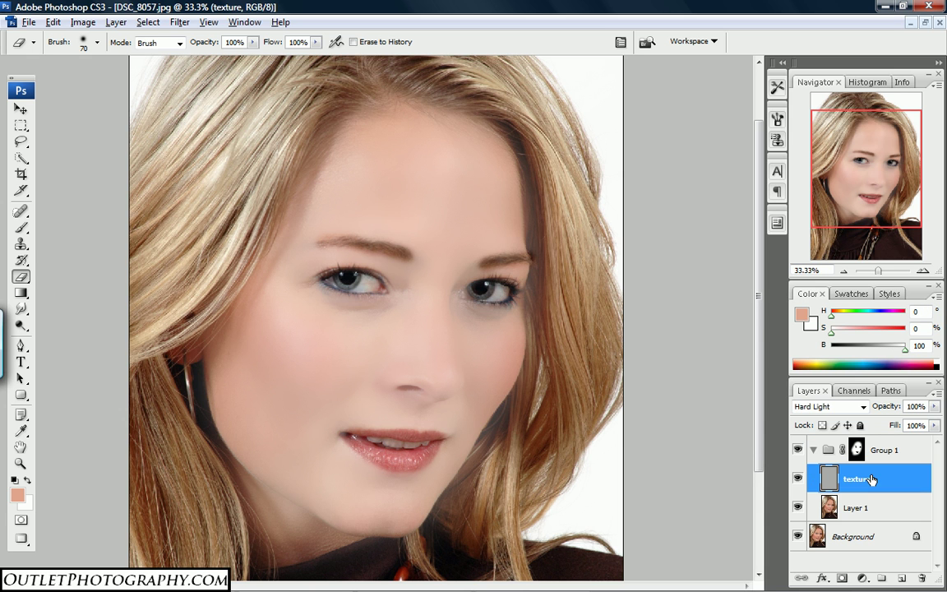
Step: Apply Hue/Saturation to the texture layer: Hue 9, Saturation -45, Lightness -9
key("ctrl+u")
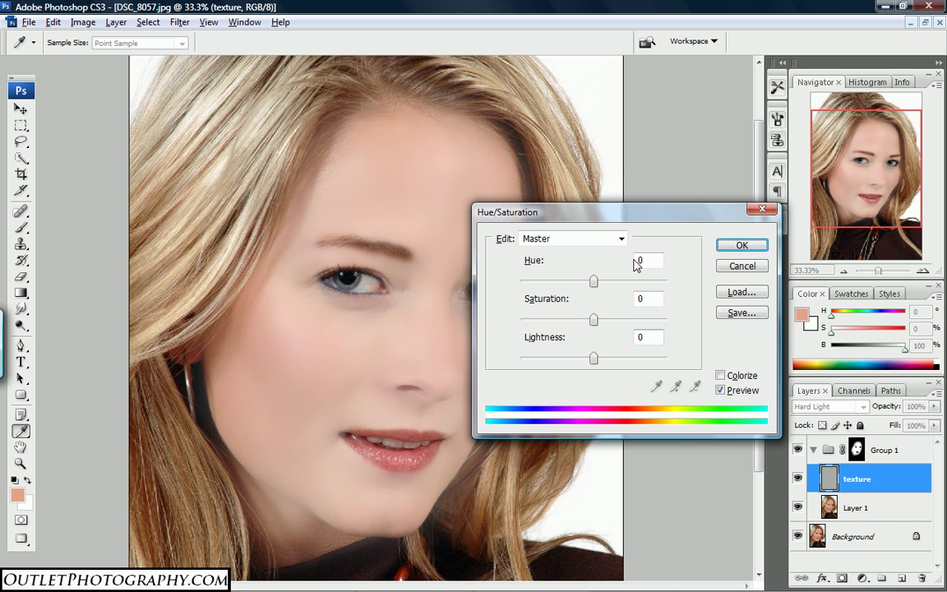
double_click(639, 260)
type("10")
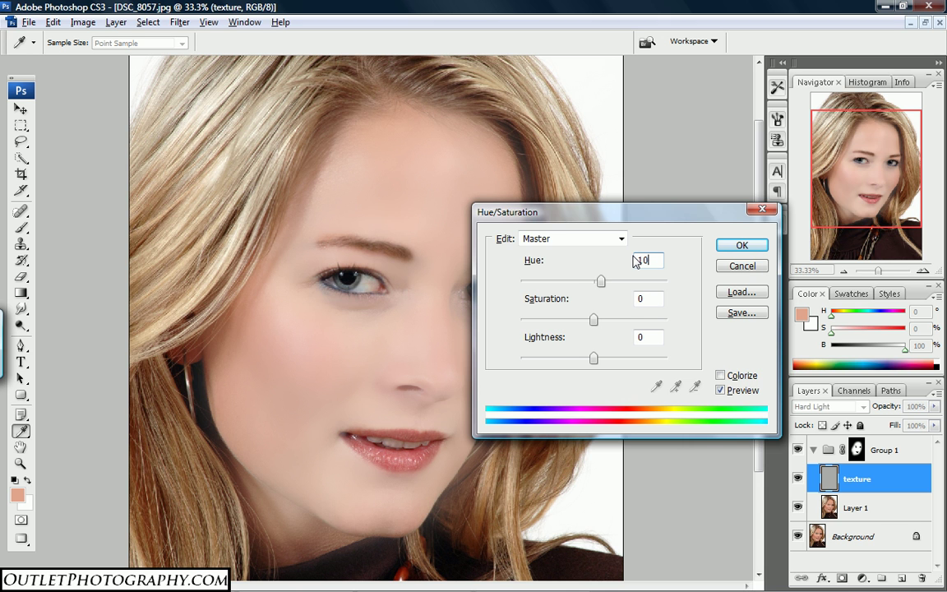
key("BackSpace")
type("9")
key("Tab")
type("45")
key("BackSpace")
key("BackSpace")
type("-45")
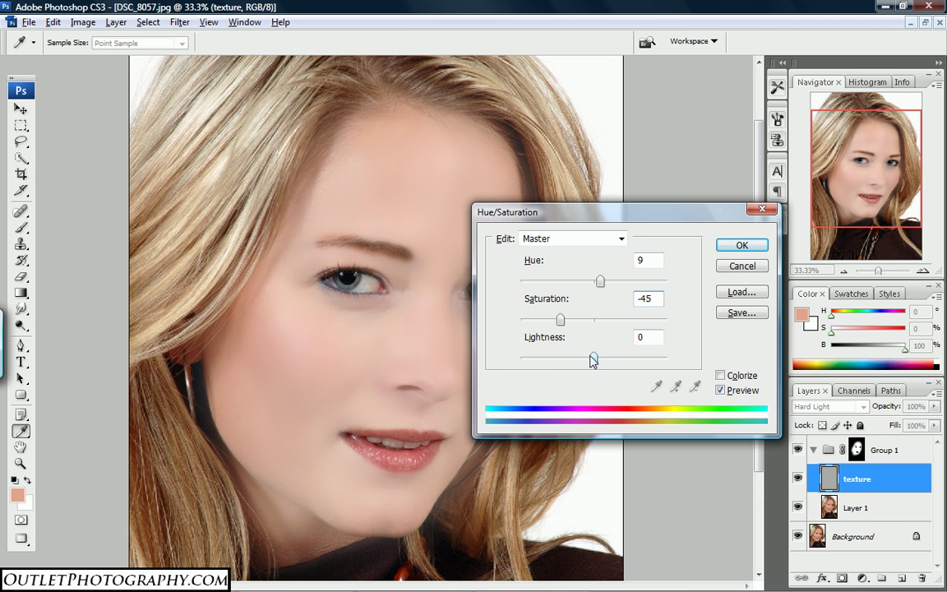
left_click_drag(594, 360, 588, 359)
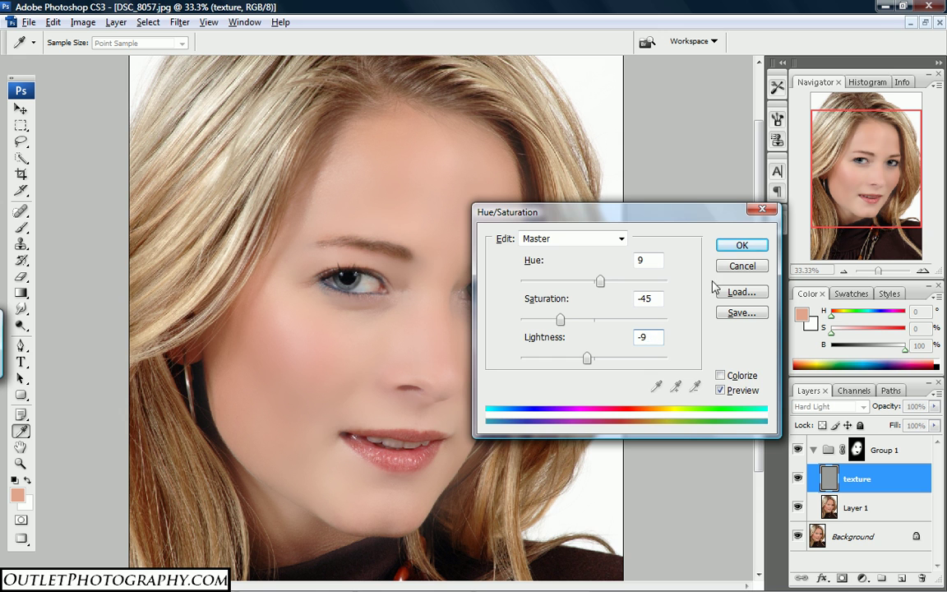
left_click(740, 246)
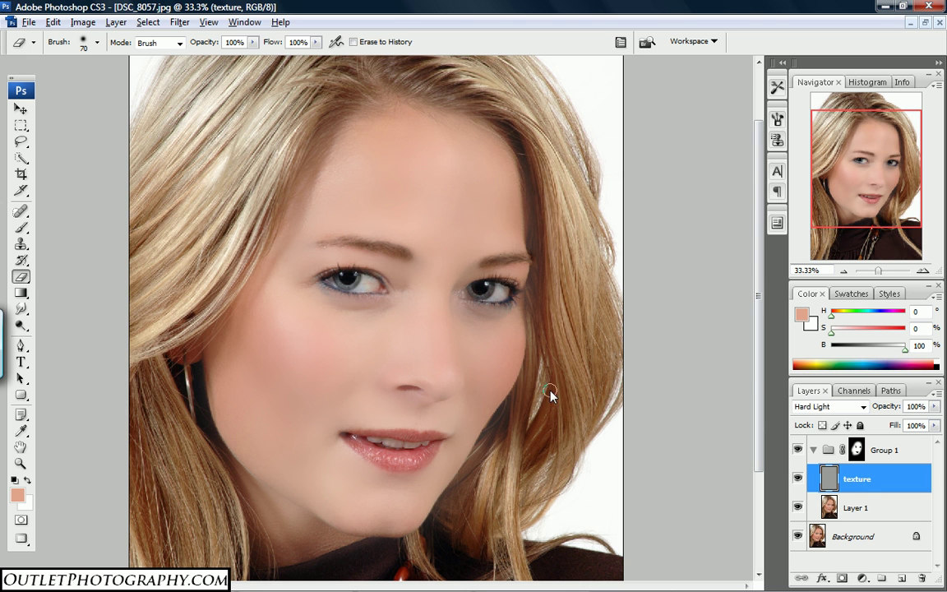
Step: Run Apply Image on the texture layer with Layer Merged, Red channel, Multiply blending, 100% opacity
left_click(75, 21)
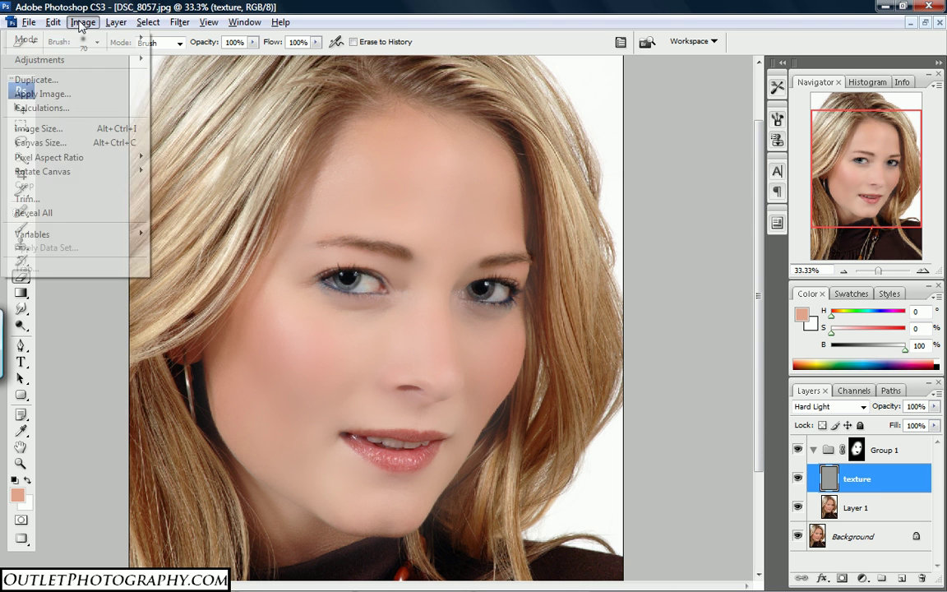
left_click(70, 96)
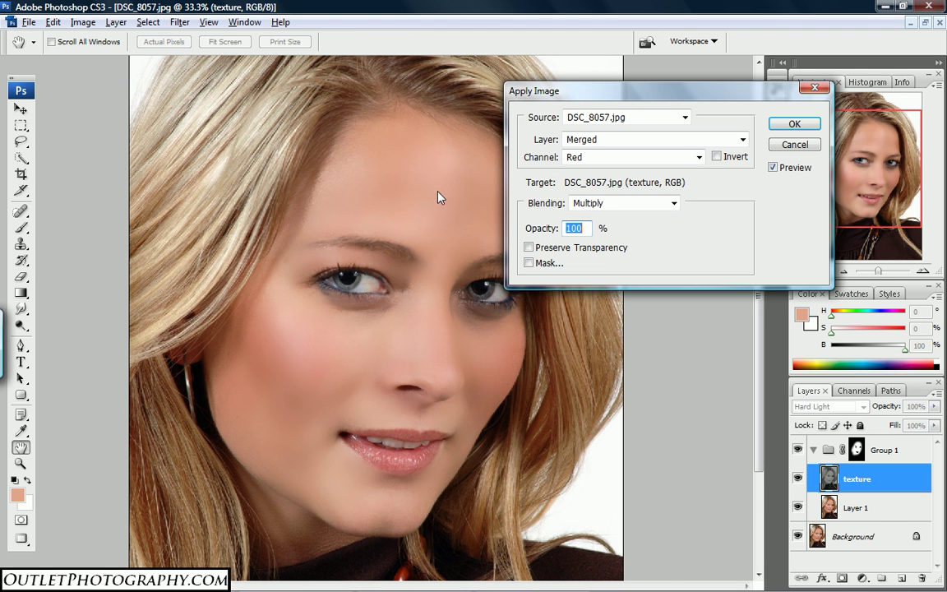
left_click(698, 157)
left_click(625, 172)
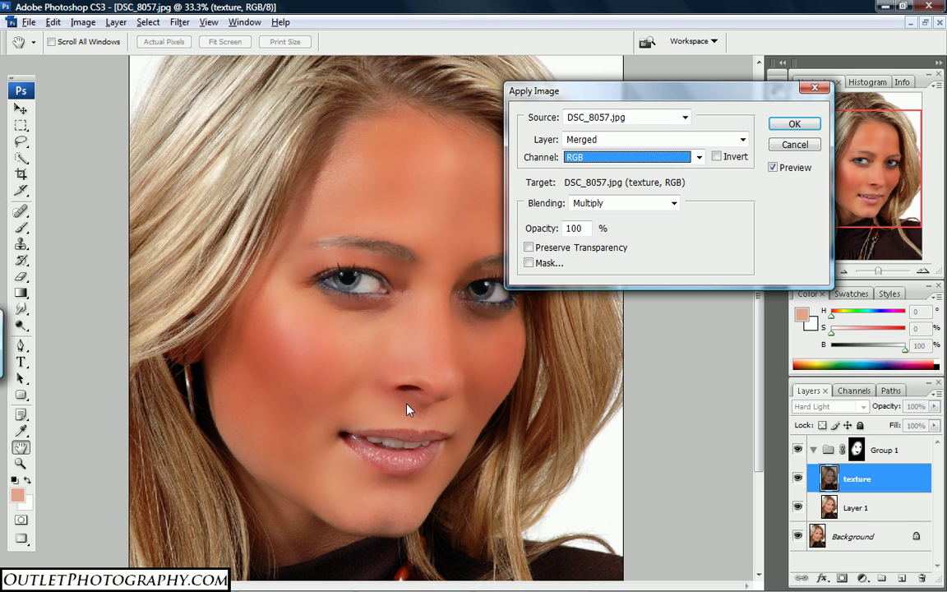
left_click(700, 157)
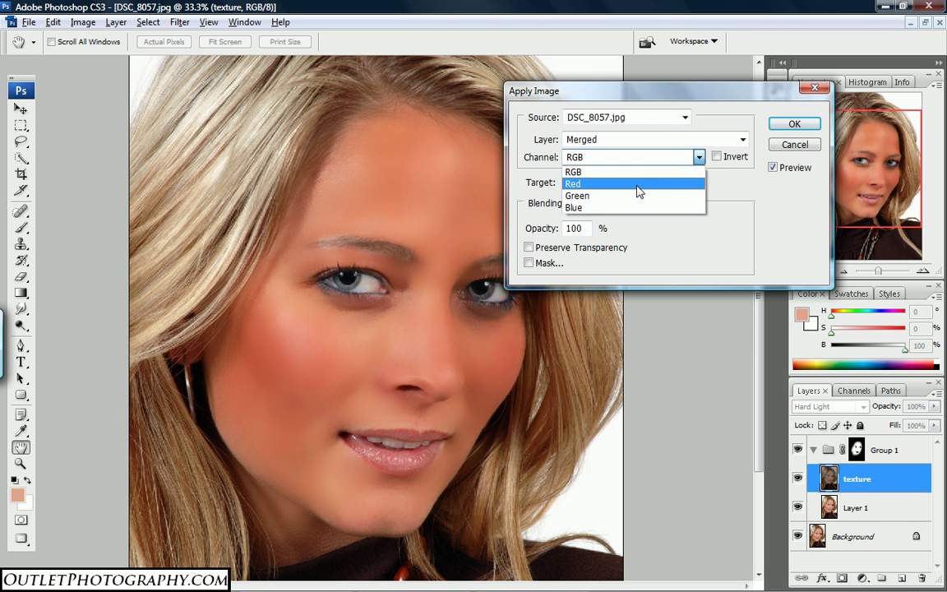
left_click(638, 184)
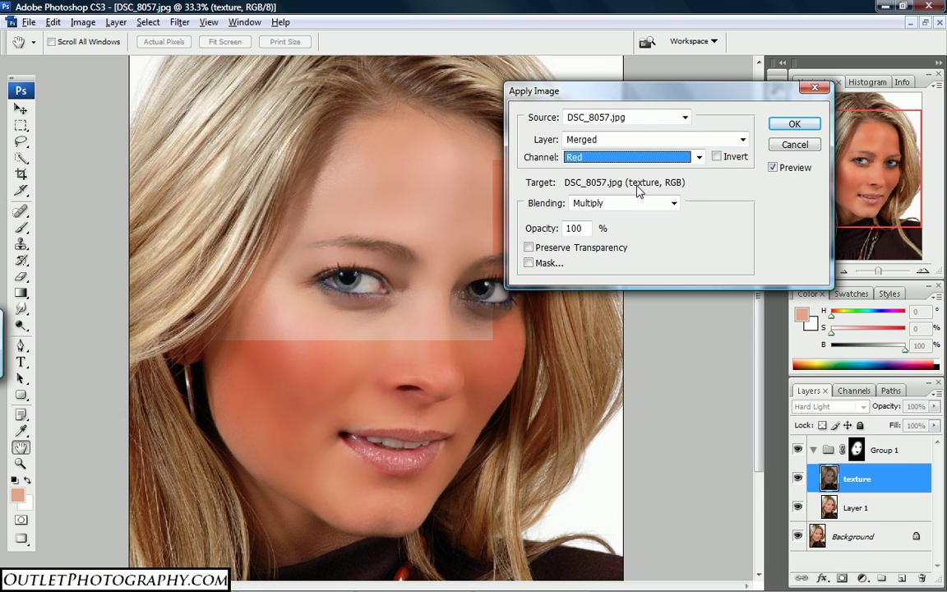
left_click(789, 125)
key("e")
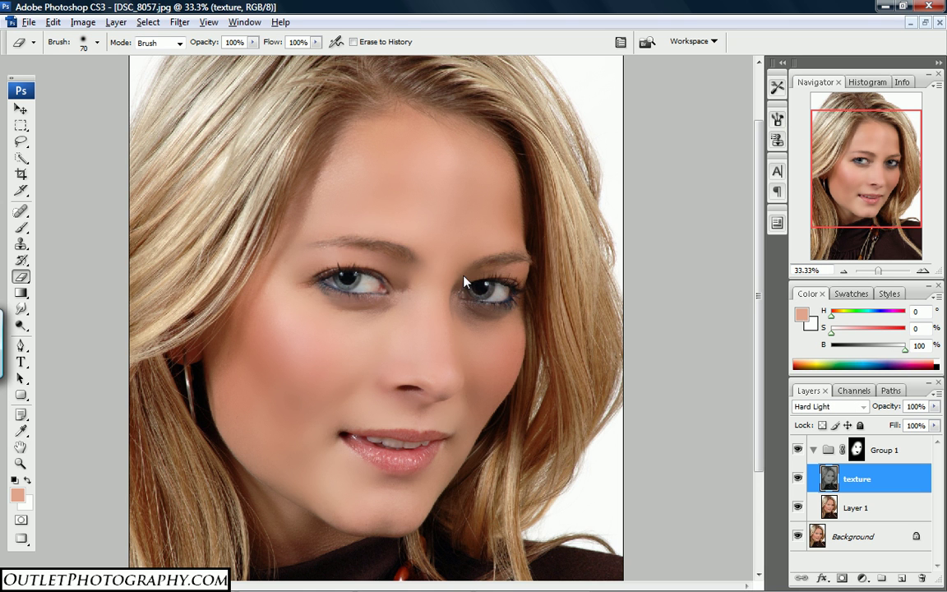
Step: Zoom in to 50% on the face, pan up to the forehead, and select Group 1
left_click(21, 464)
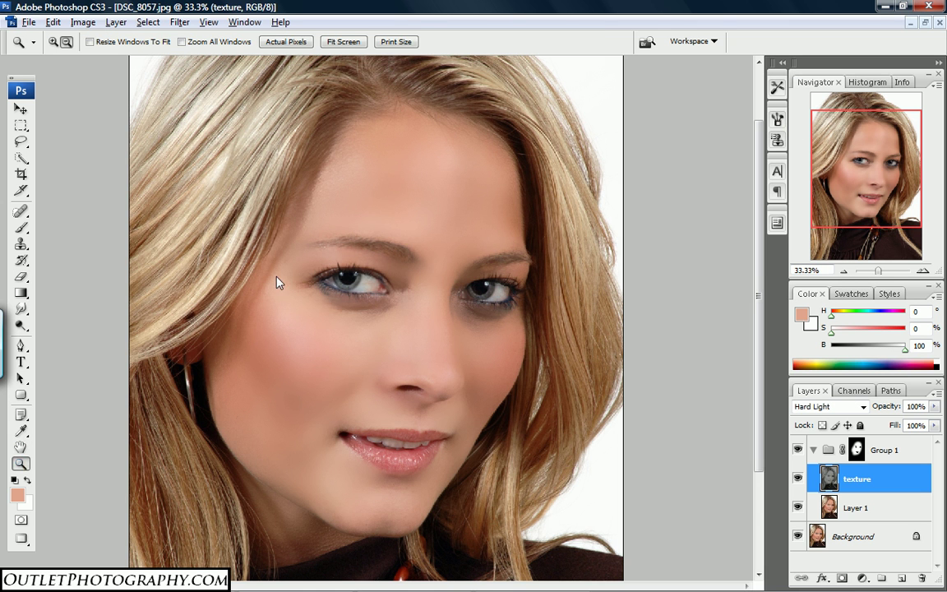
left_click(52, 41)
left_click(364, 377)
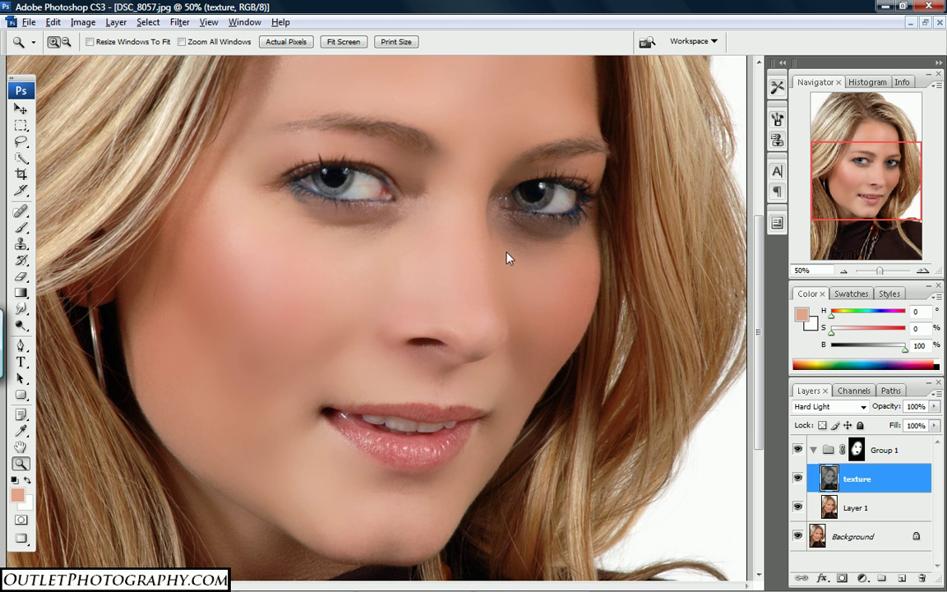
left_click_drag(865, 197, 867, 184)
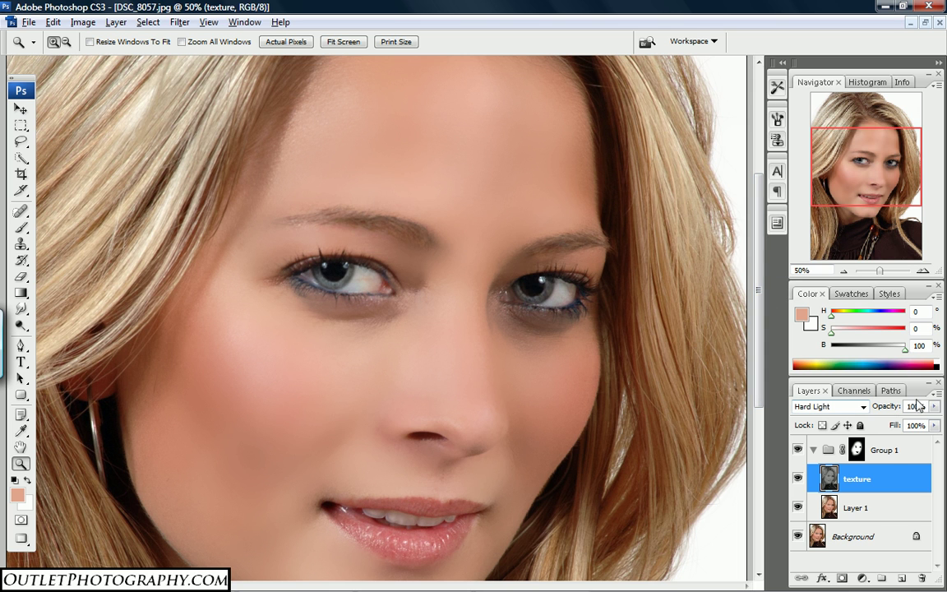
left_click(887, 454)
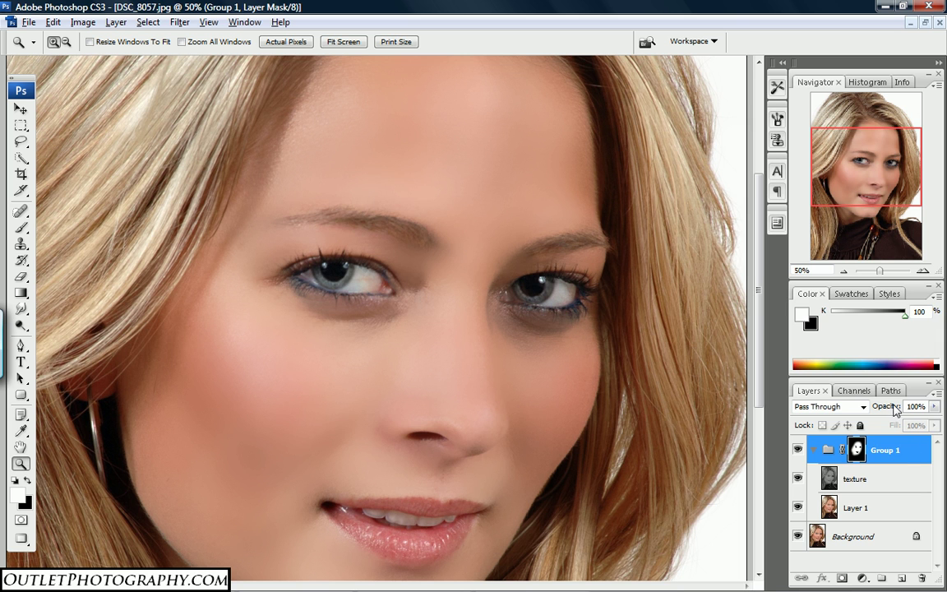
Step: Set Group 1's opacity to 49% in the Layers panel
left_click(935, 408)
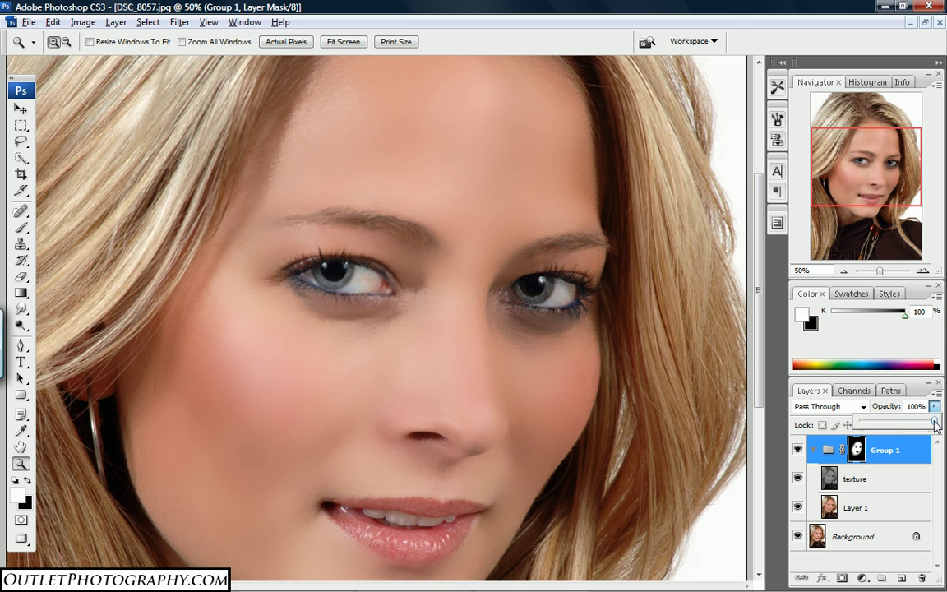
left_click_drag(937, 423, 908, 423)
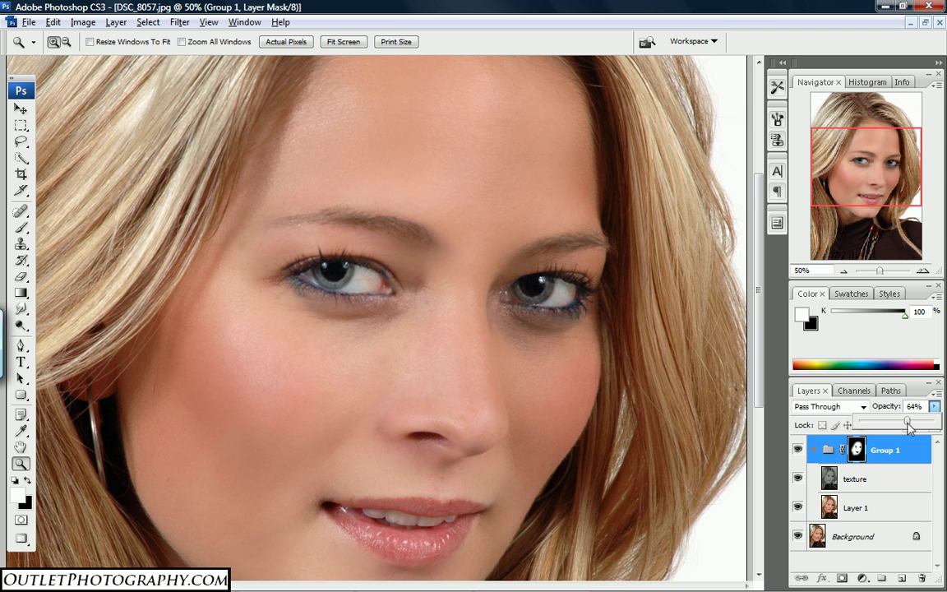
left_click_drag(908, 423, 898, 424)
left_click(885, 409)
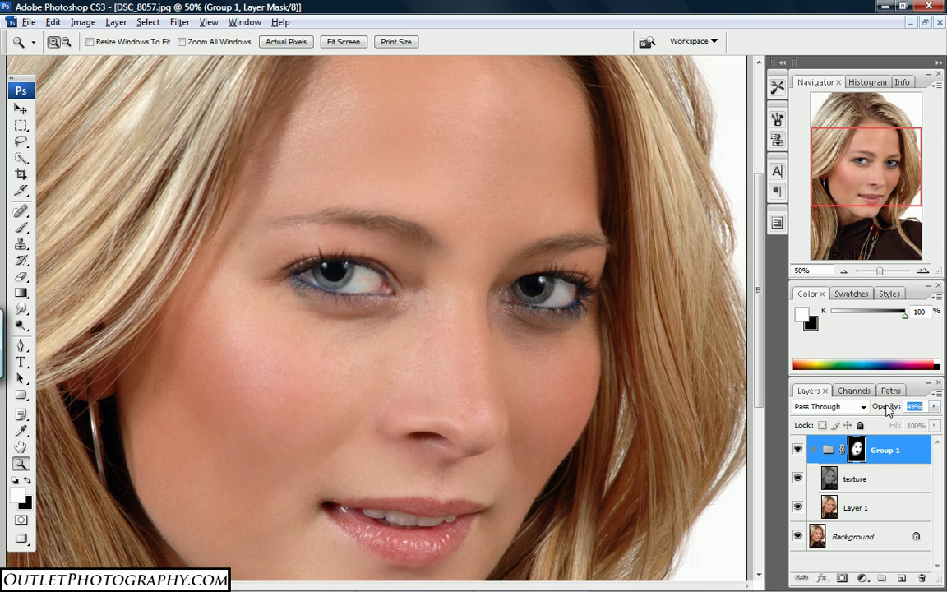
Step: Toggle Group 1's visibility off and on at 50%, then again after zooming out to 33.3%
left_click(798, 452)
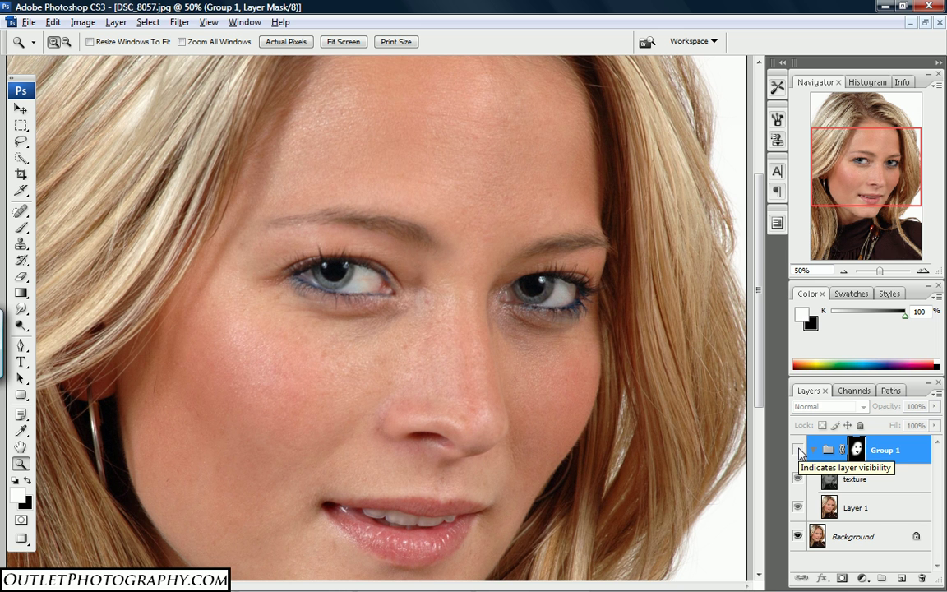
left_click(799, 450)
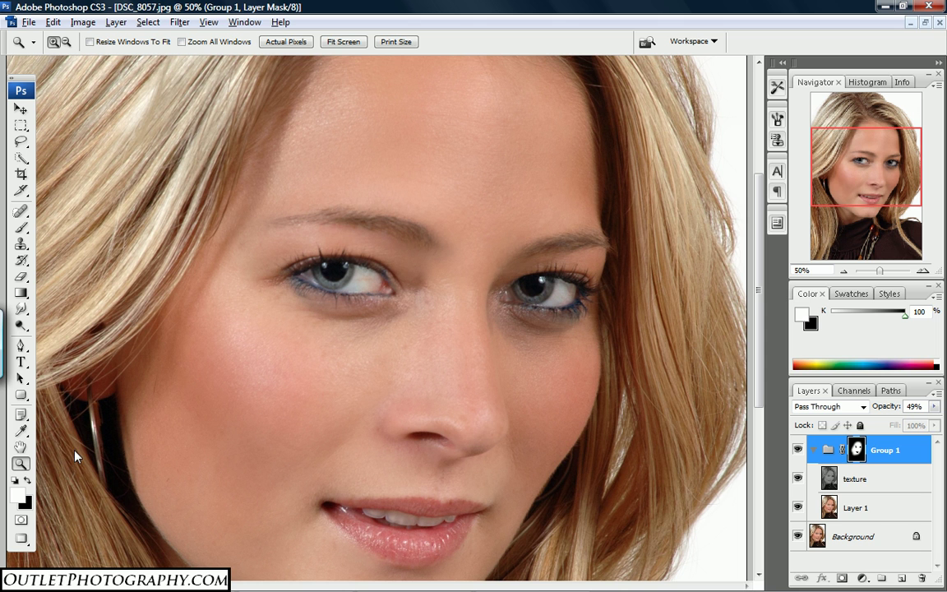
left_click(66, 41)
left_click(366, 389)
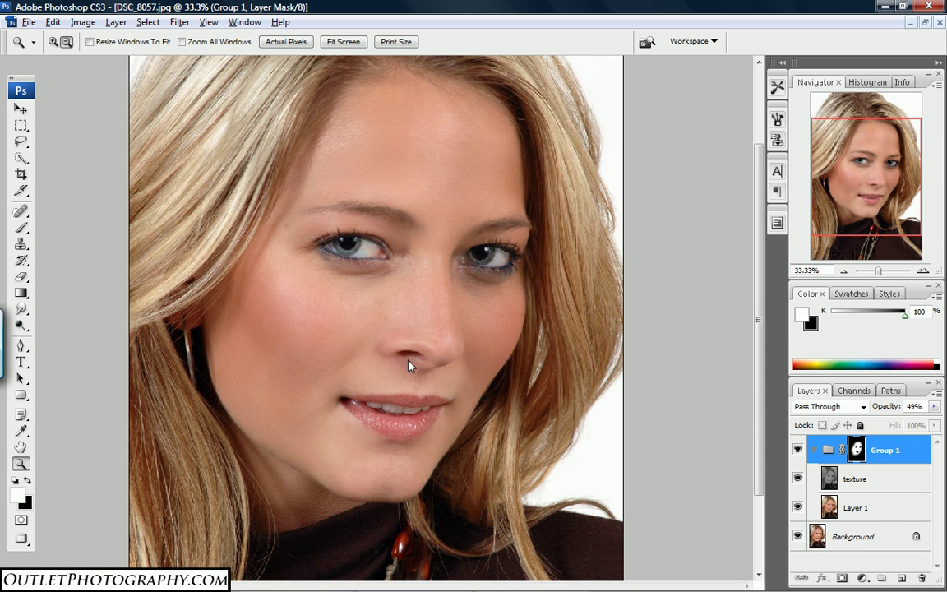
left_click(798, 452)
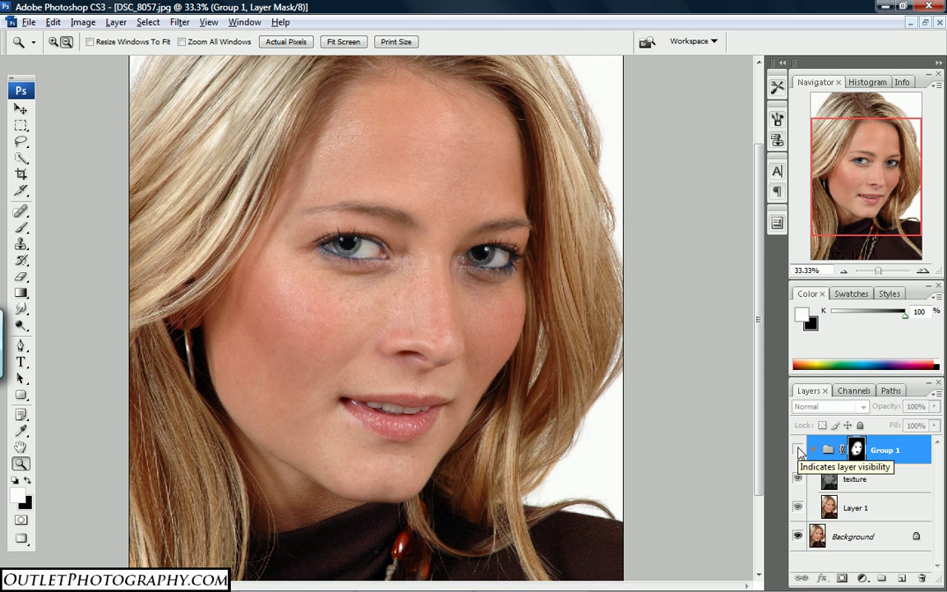
left_click(797, 452)
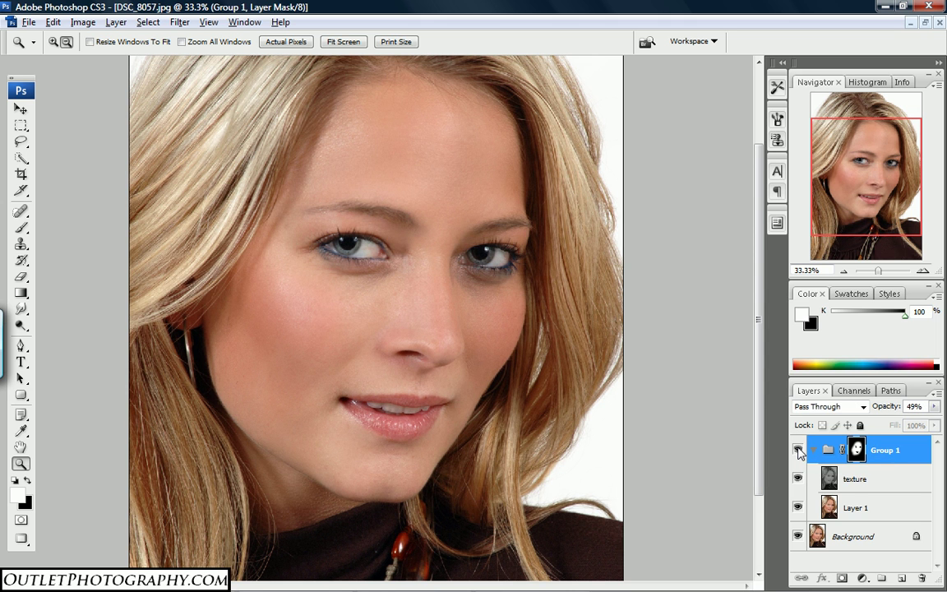